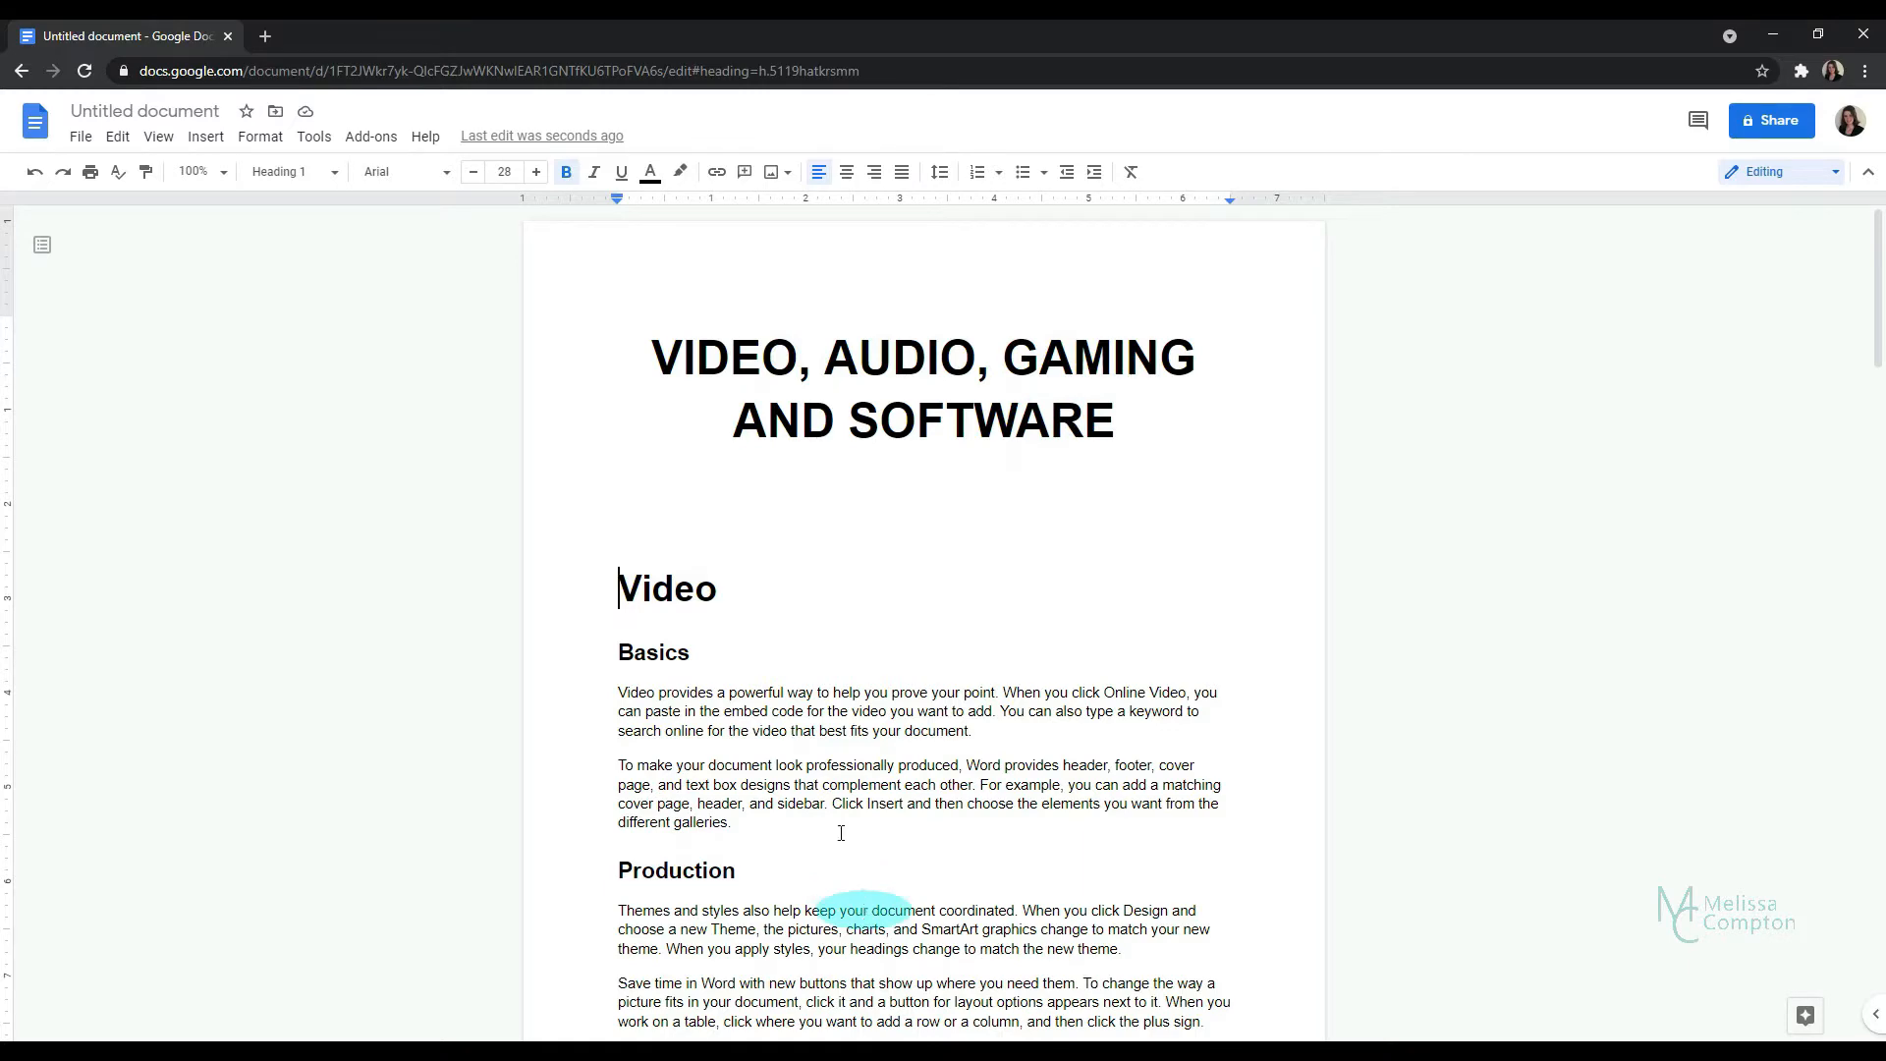
Check which paragraph styles are applied to the Video, Basics and Recording headings, and view the available styles for Recording
{"action": "left_click", "coordinate": [657, 597]}
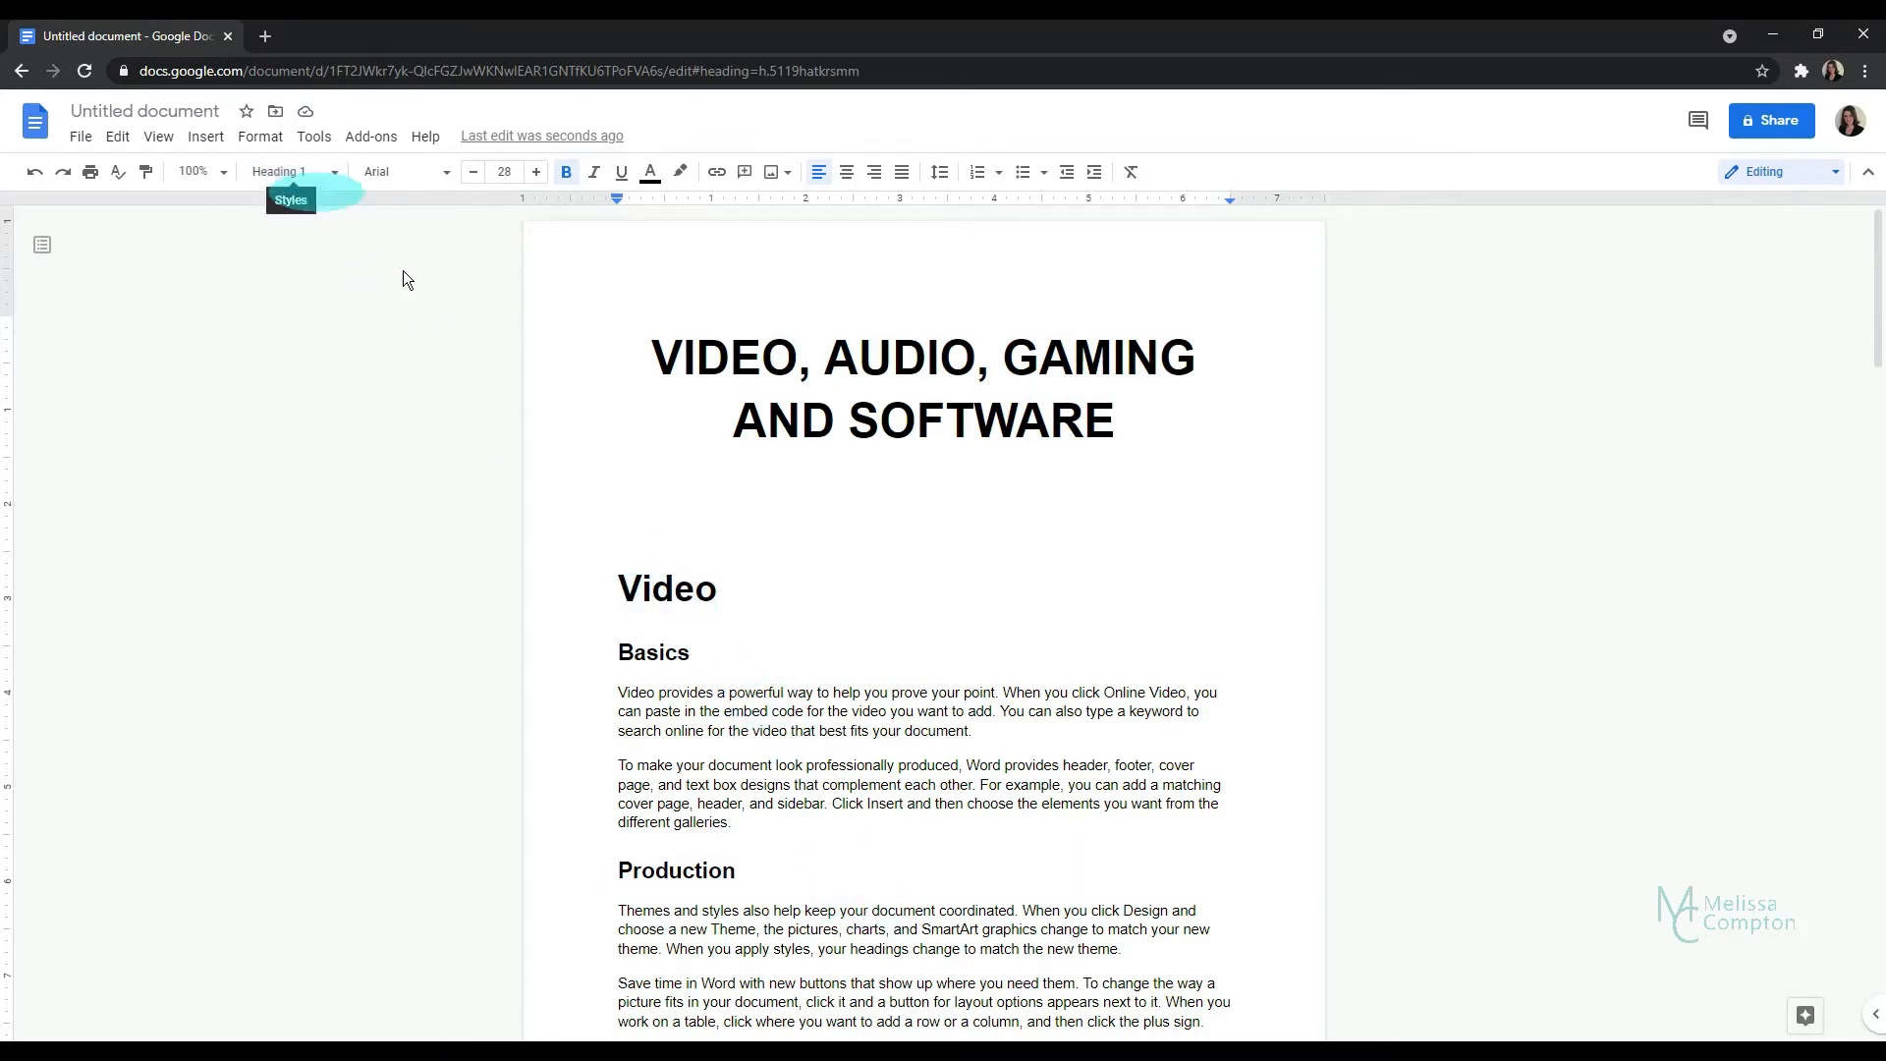
{"action": "scroll", "coordinate": [787, 583], "scroll_direction": "down", "scroll_amount": 1}
{"action": "scroll", "coordinate": [787, 583], "scroll_direction": "down", "scroll_amount": 6}
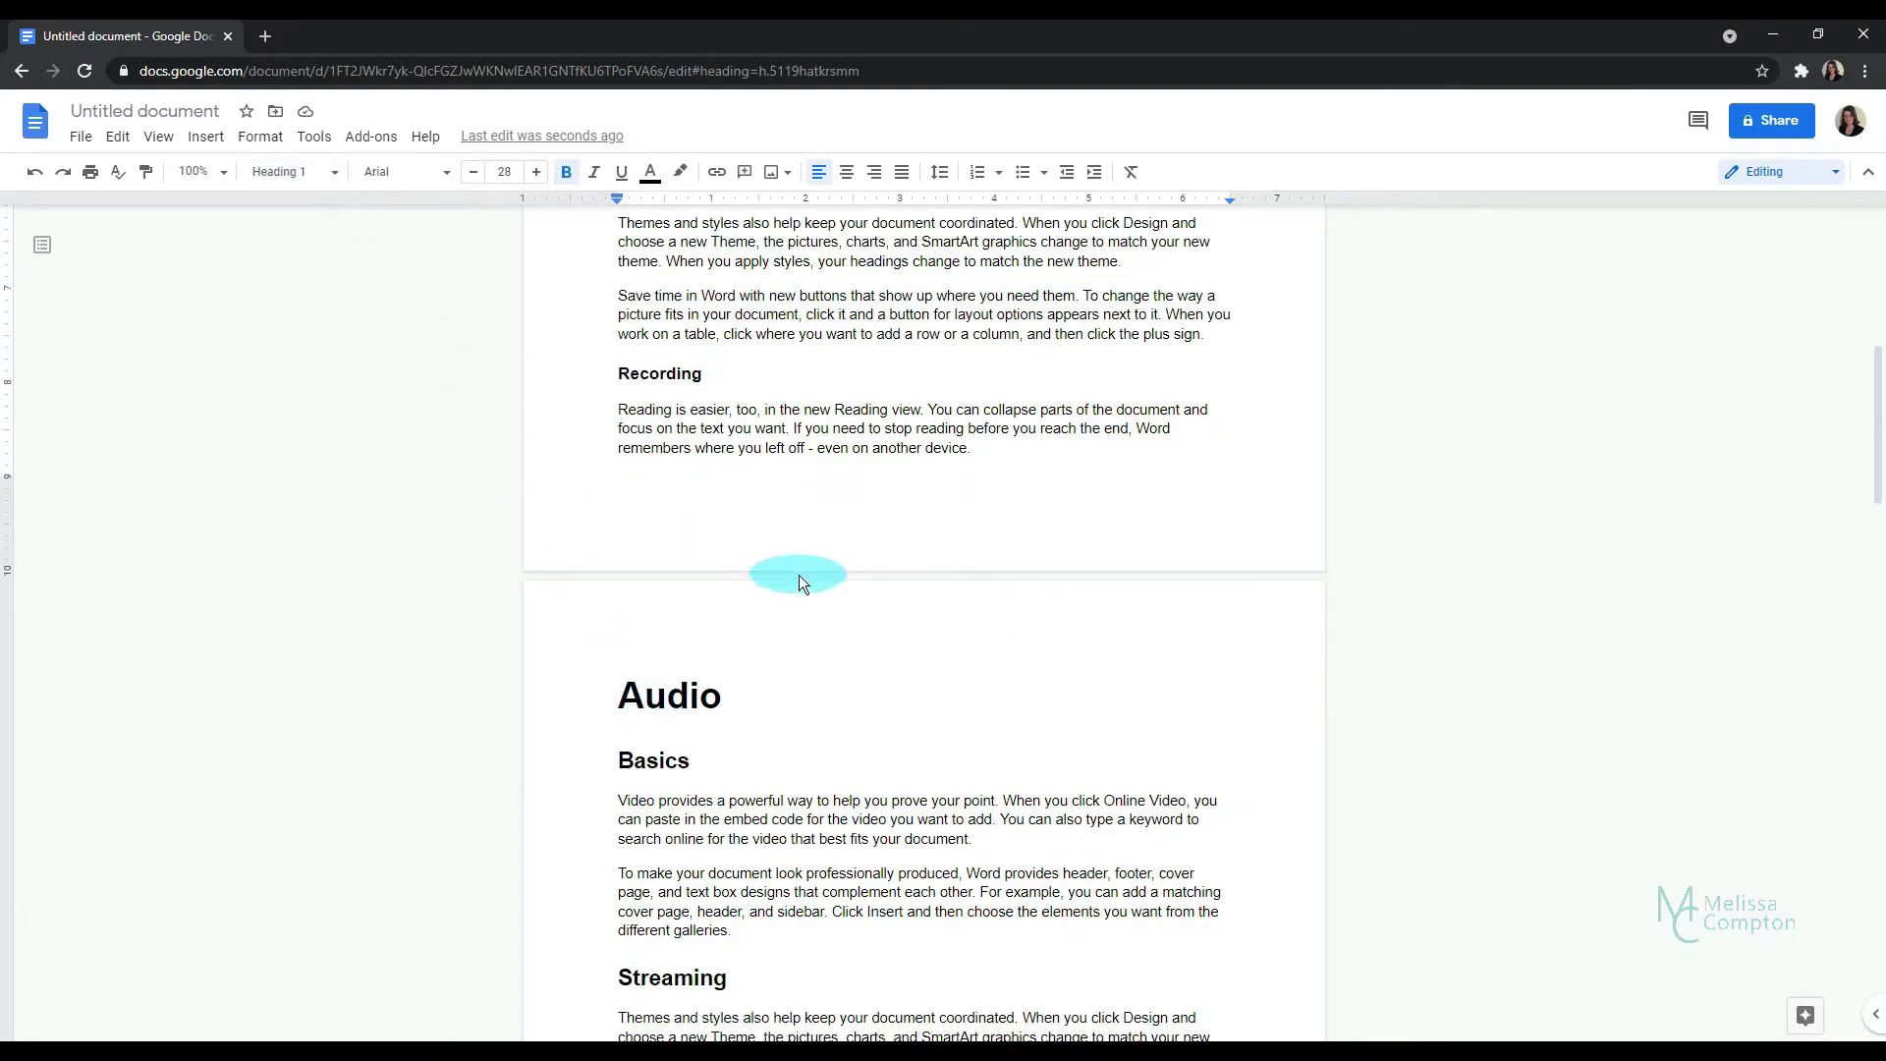
{"action": "scroll", "coordinate": [801, 584], "scroll_direction": "up", "scroll_amount": 3}
{"action": "scroll", "coordinate": [801, 589], "scroll_direction": "up", "scroll_amount": 2}
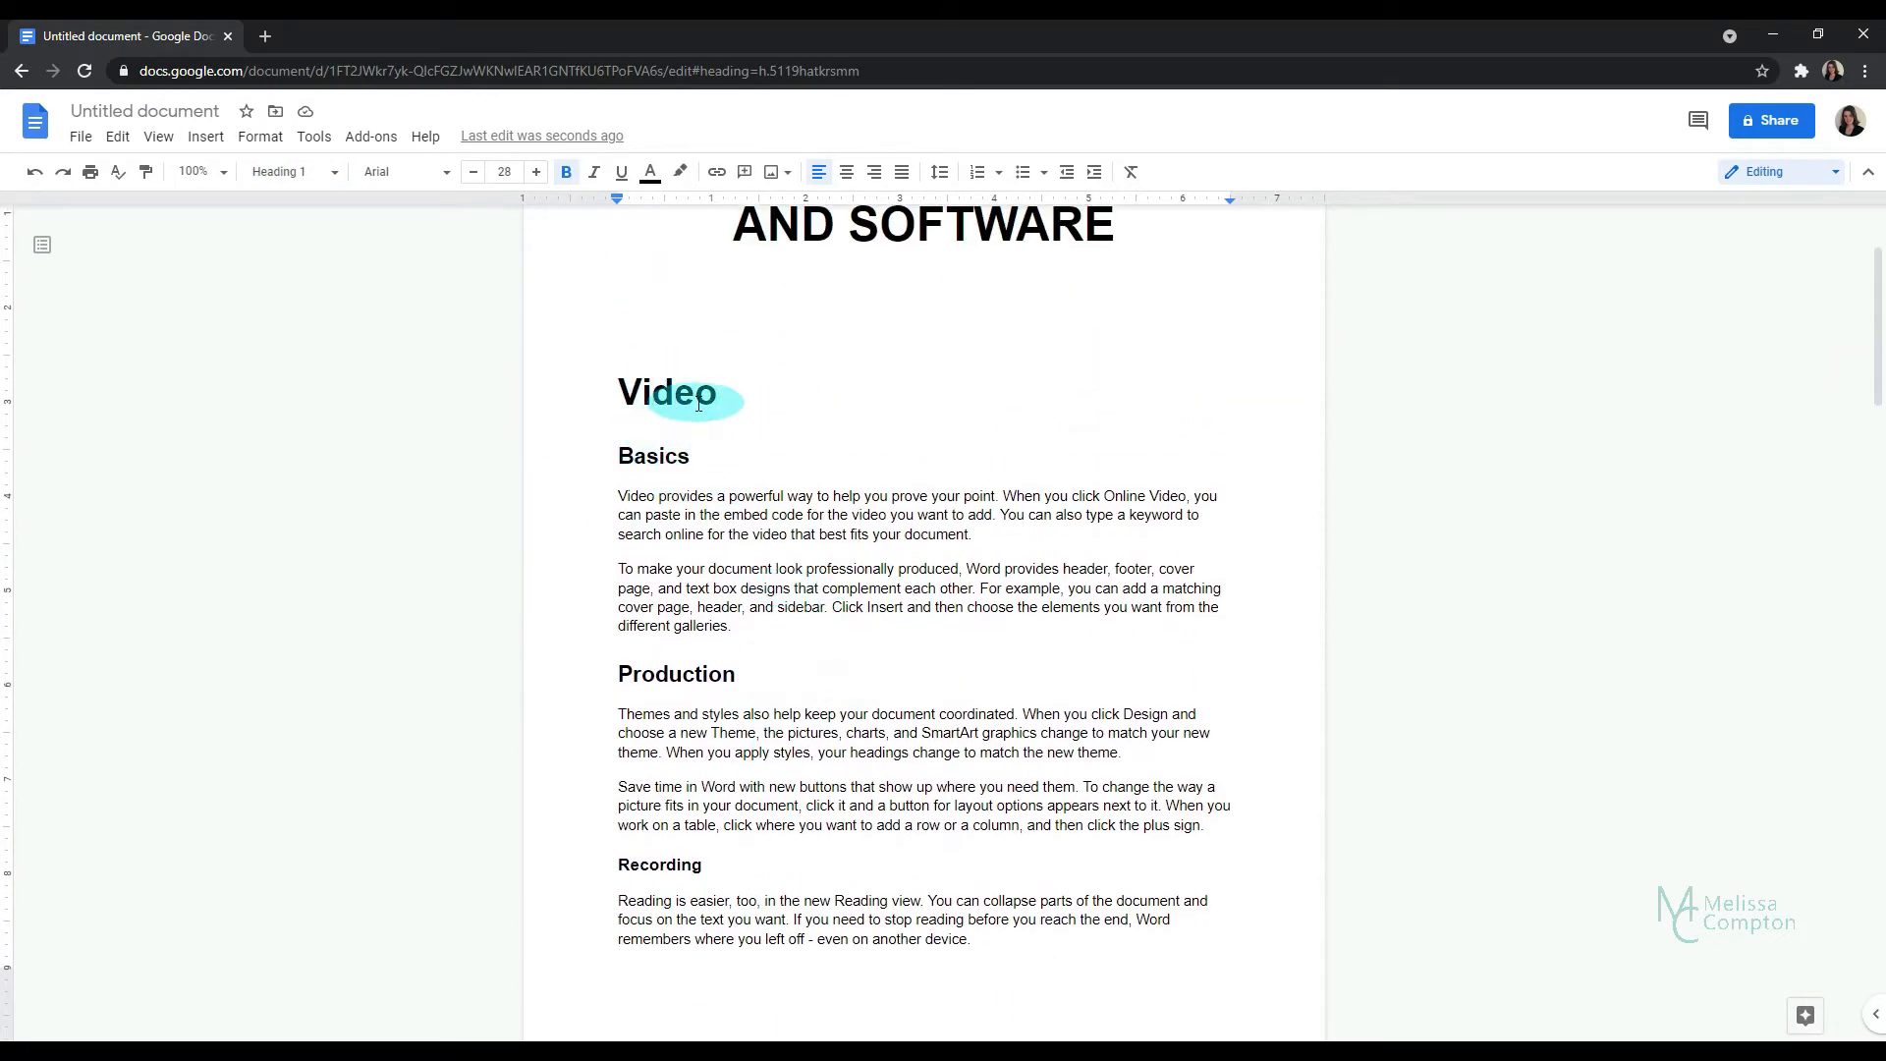
{"action": "left_click", "coordinate": [656, 456]}
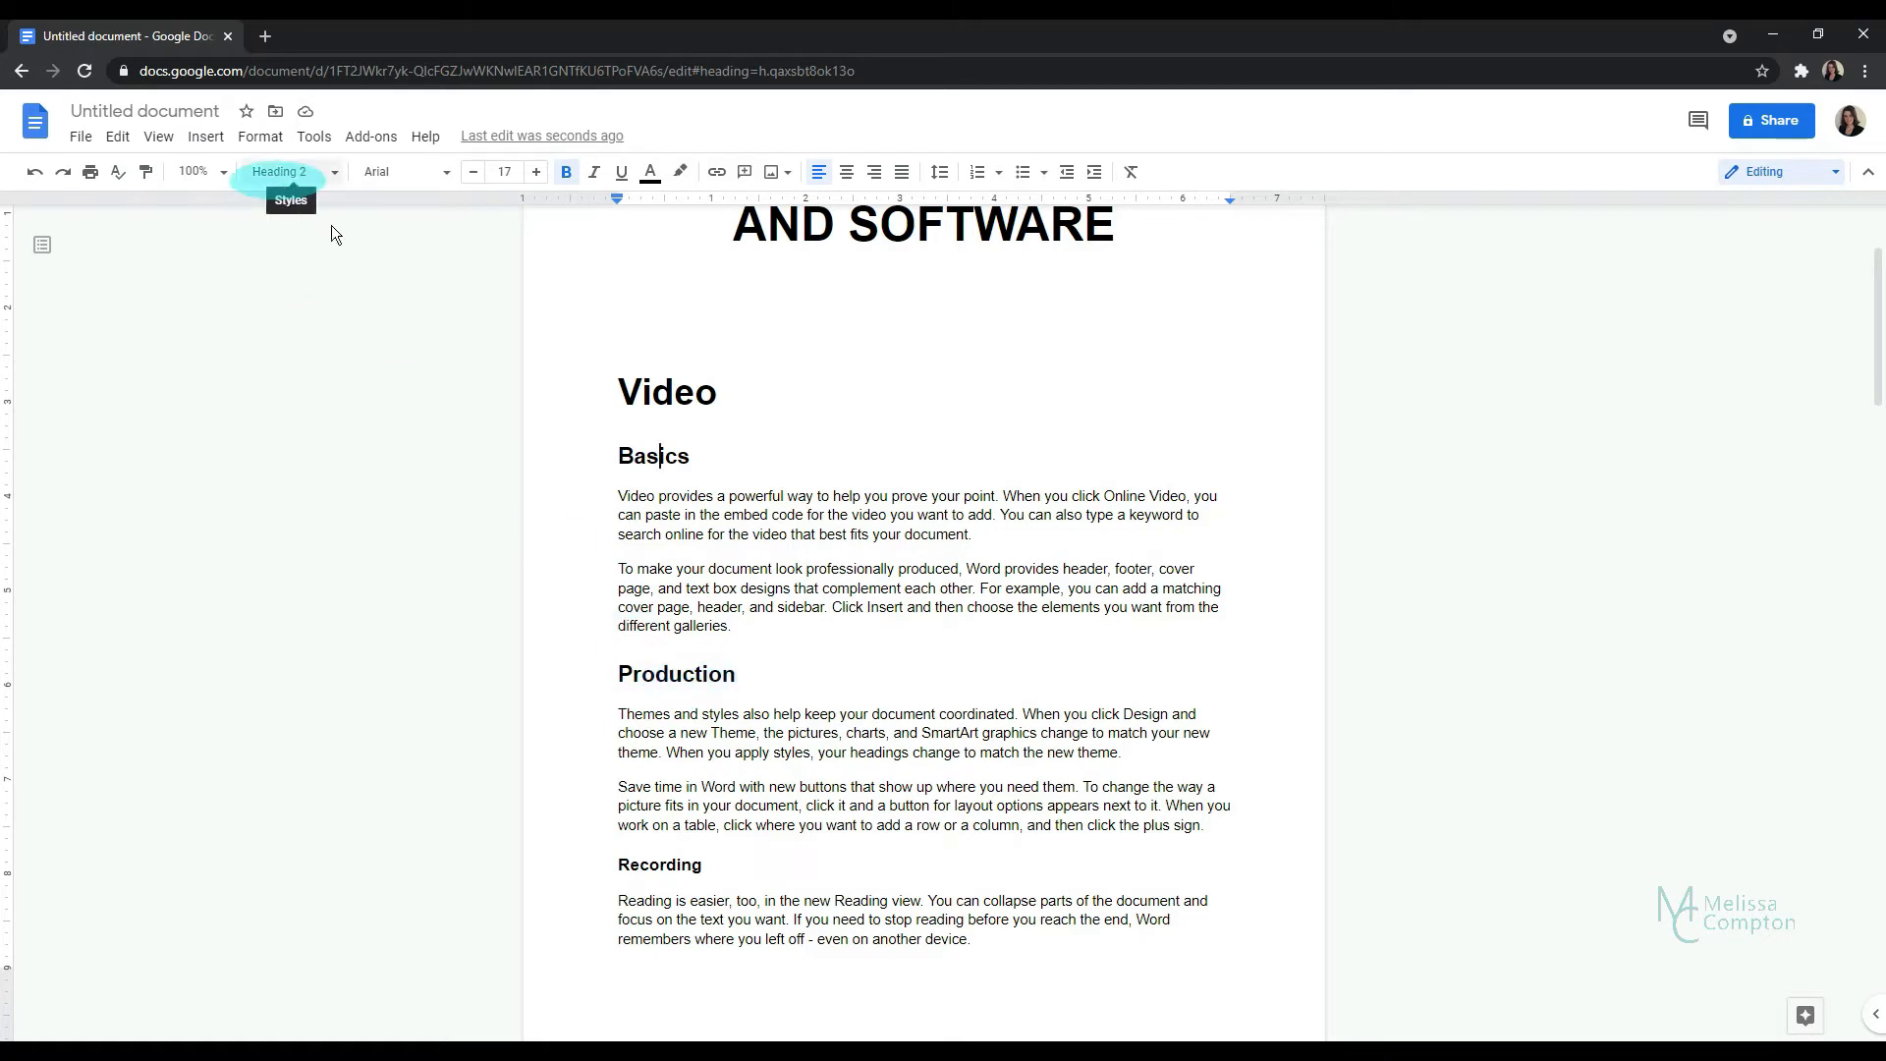
{"action": "left_click", "coordinate": [662, 868]}
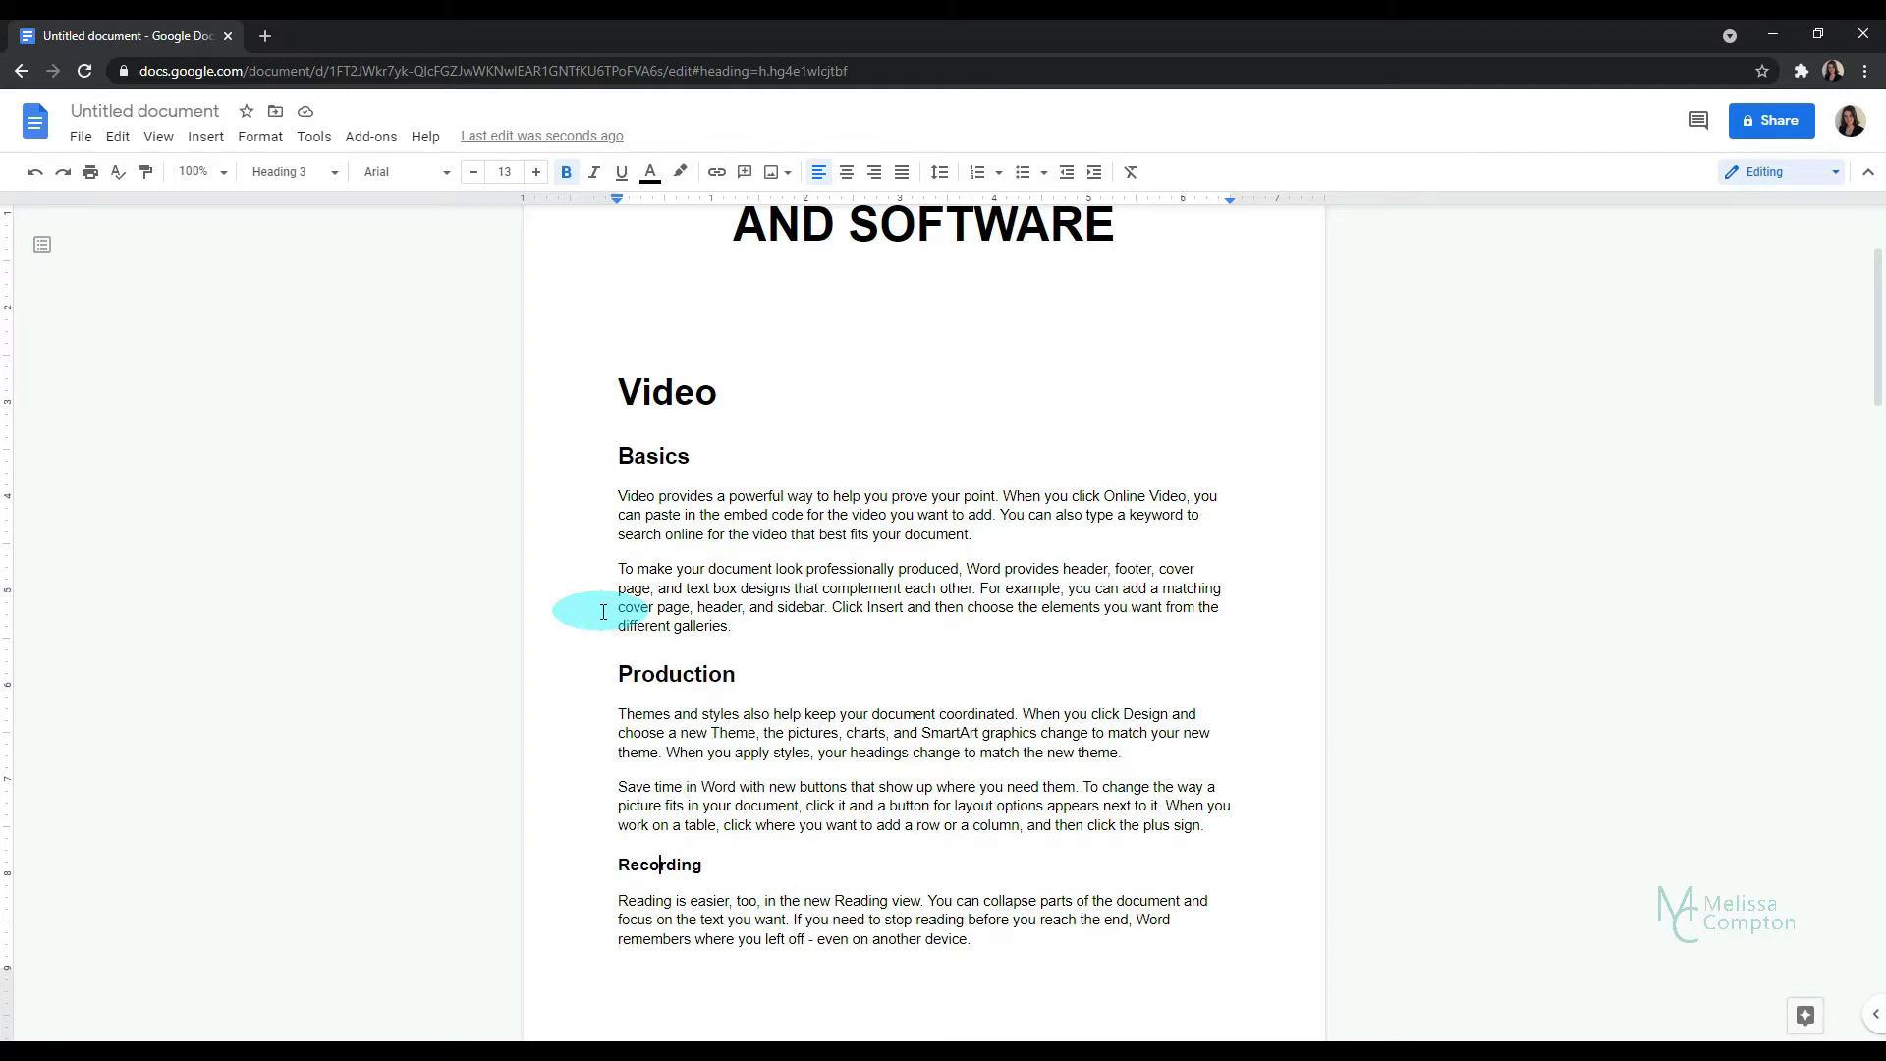
{"action": "left_click", "coordinate": [704, 866]}
{"action": "left_click_drag", "start_coordinate": [661, 865], "coordinate": [592, 864]}
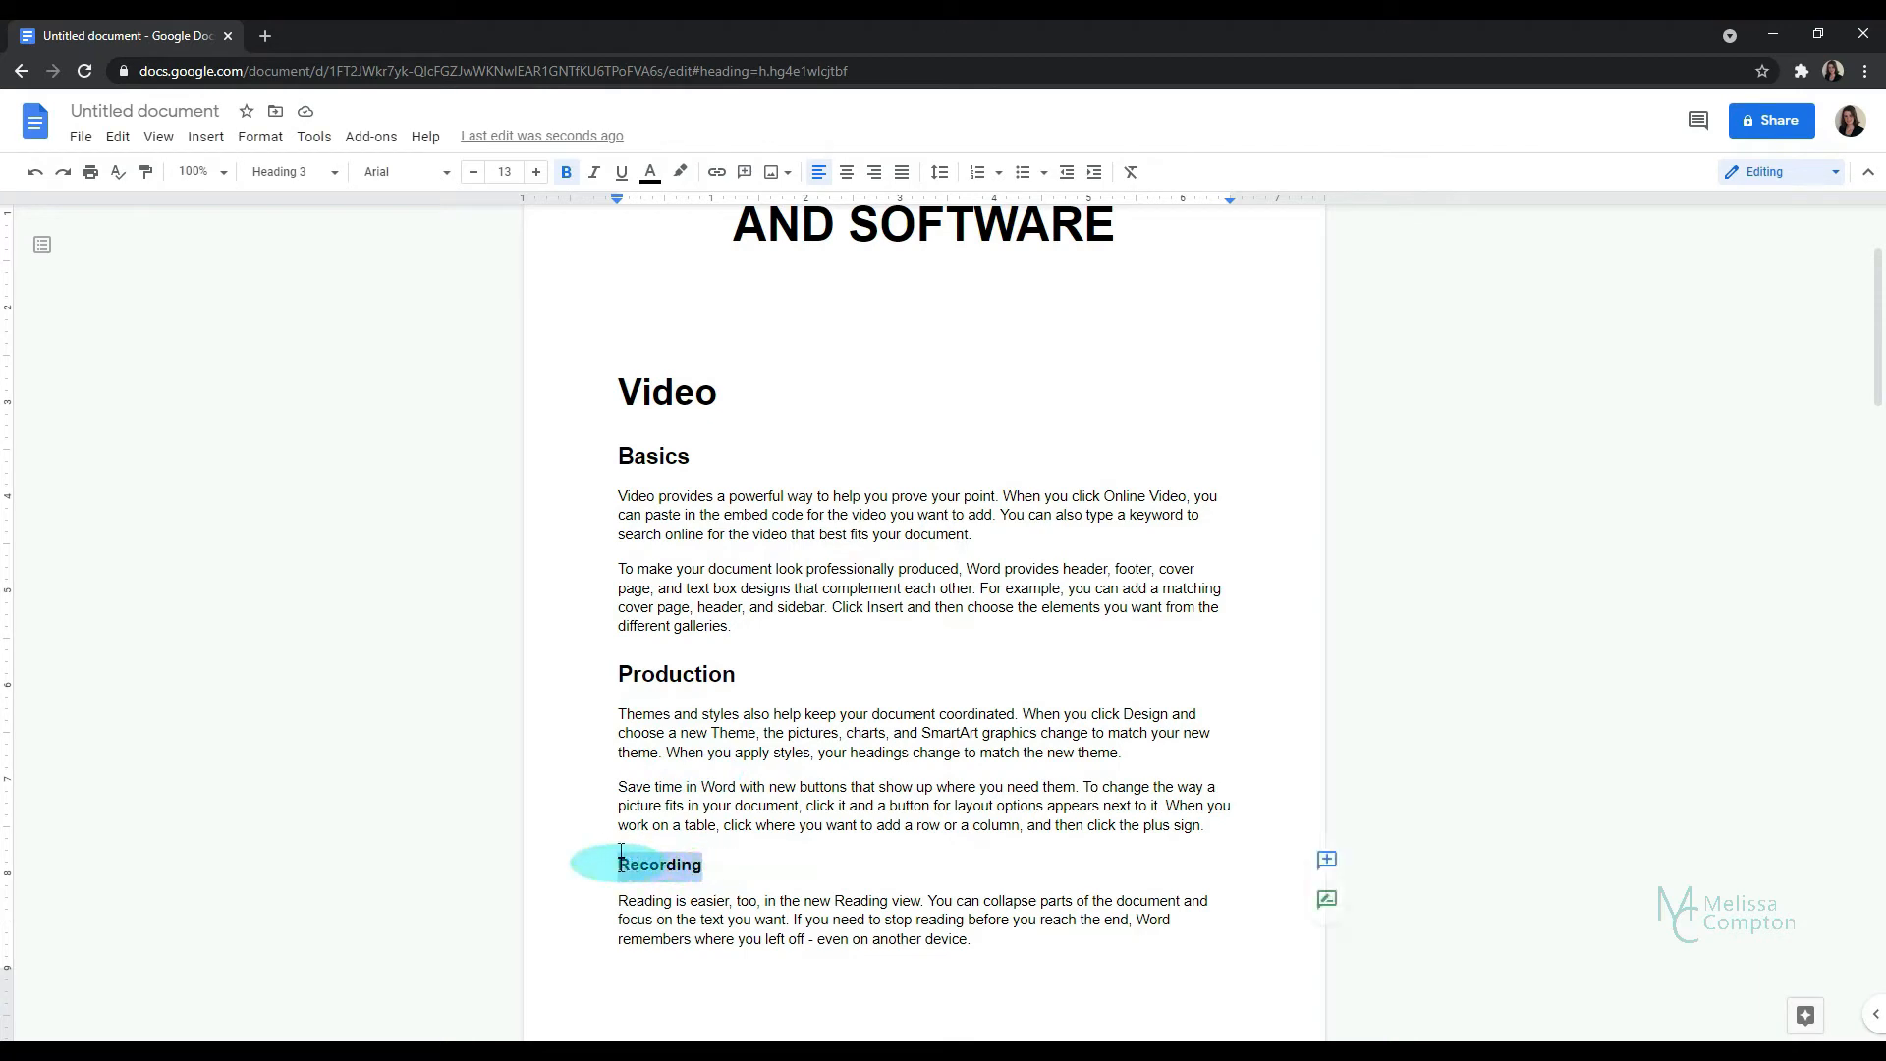
{"action": "left_click", "coordinate": [329, 184]}
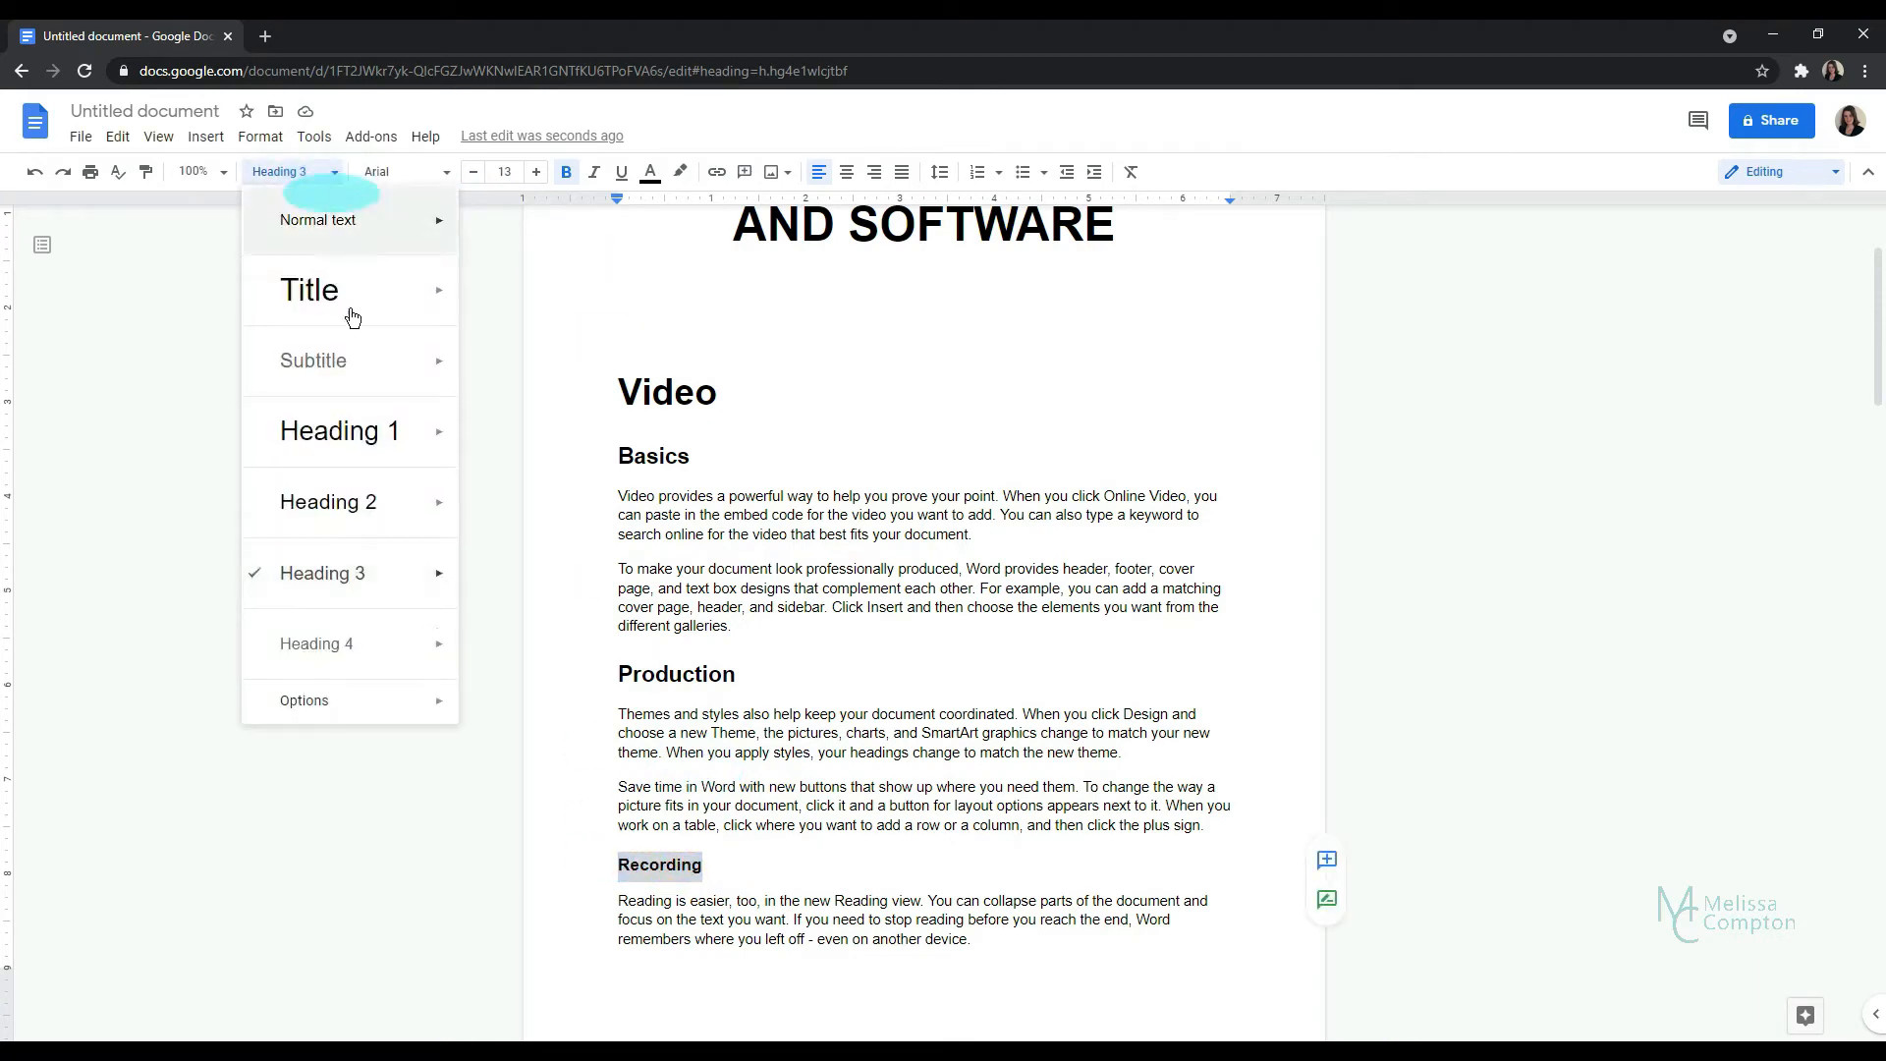
{"action": "left_click", "coordinate": [653, 864]}
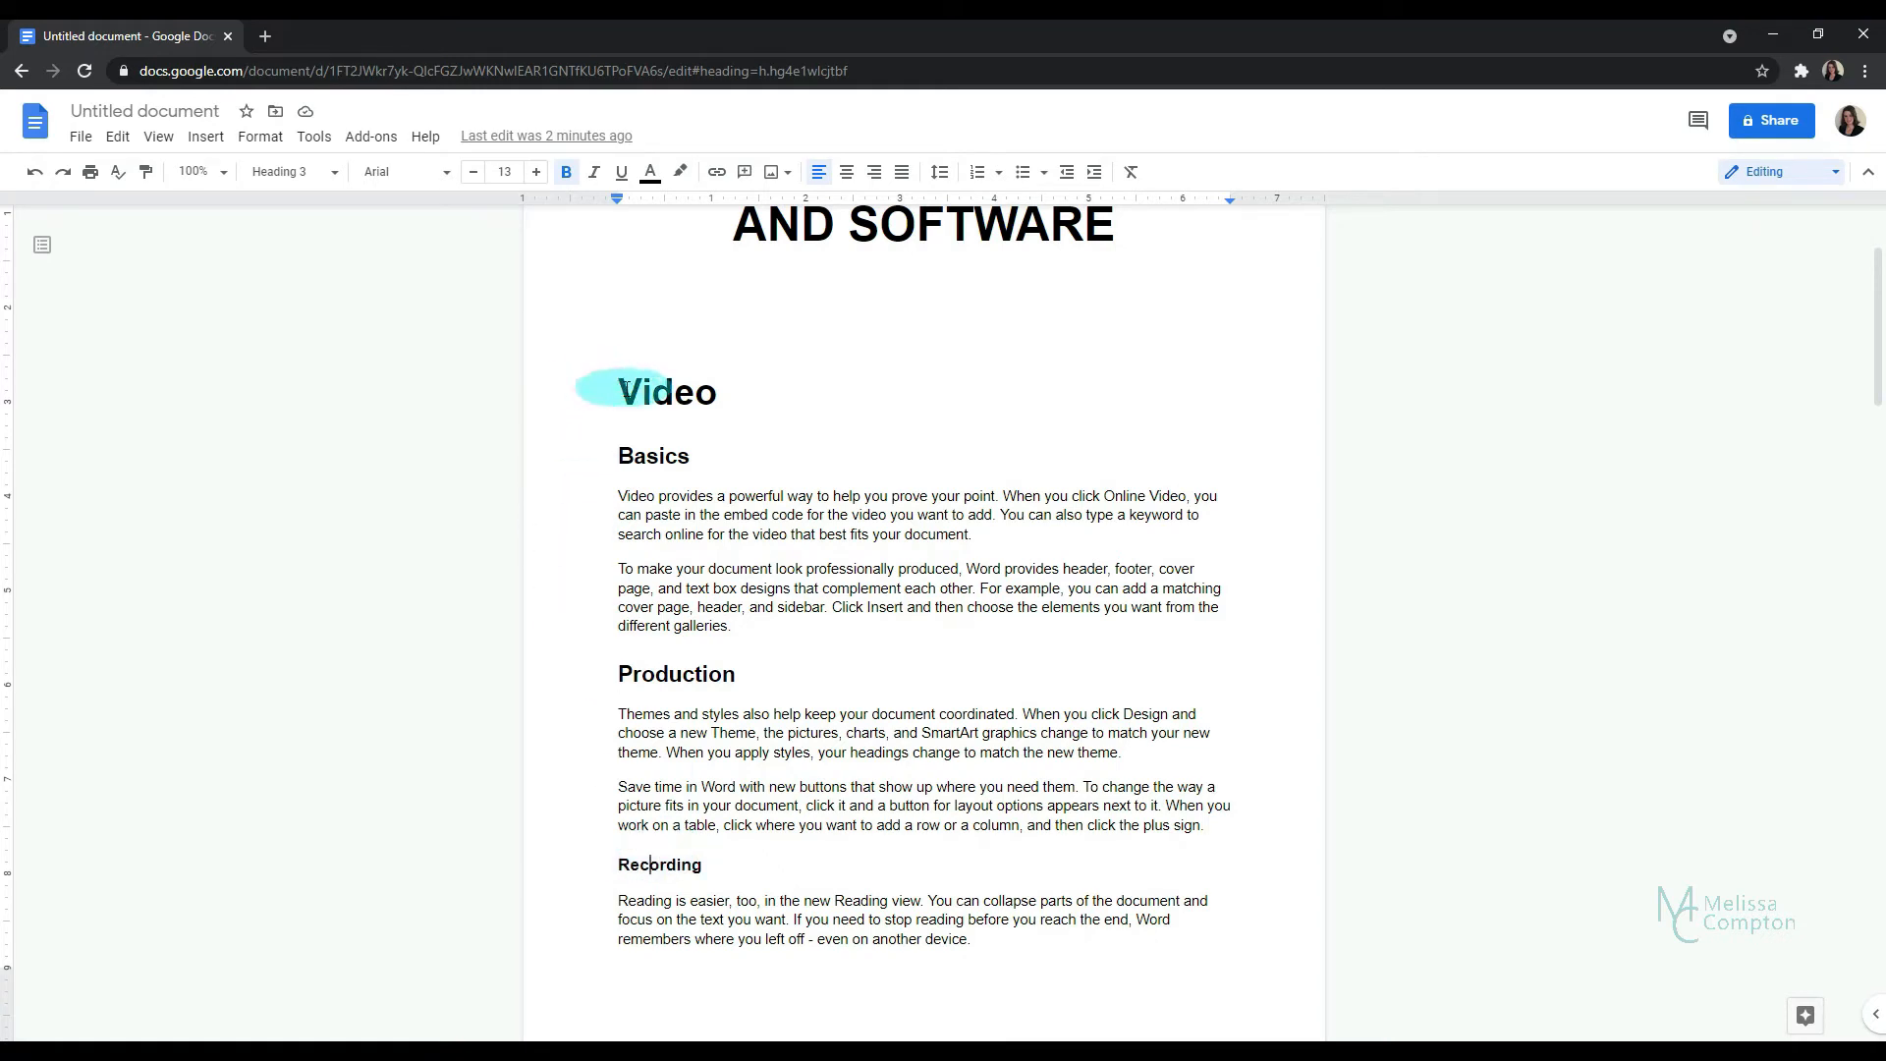
Add a blank line above the Video heading and insert a table of contents with page numbers there
{"action": "scroll", "coordinate": [625, 387], "scroll_direction": "up", "scroll_amount": 2}
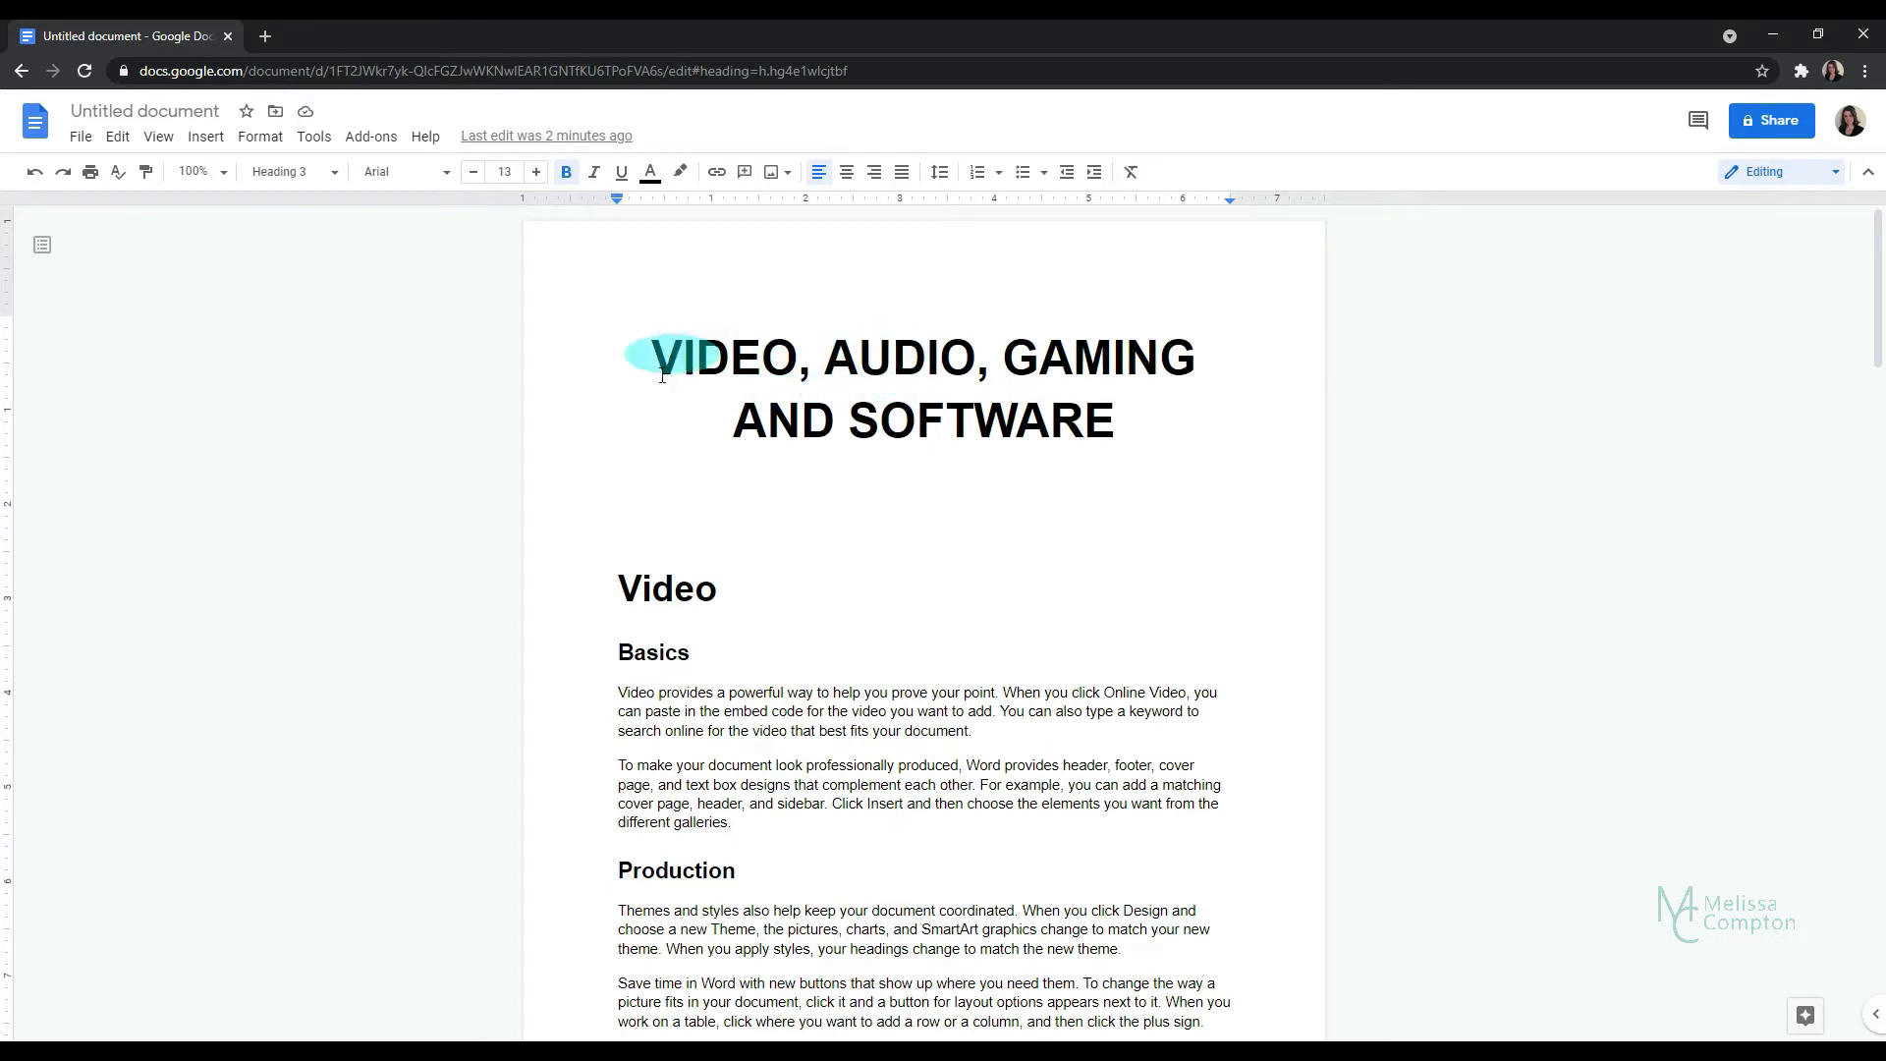
{"action": "left_click", "coordinate": [615, 587]}
{"action": "key", "text": "Up"}
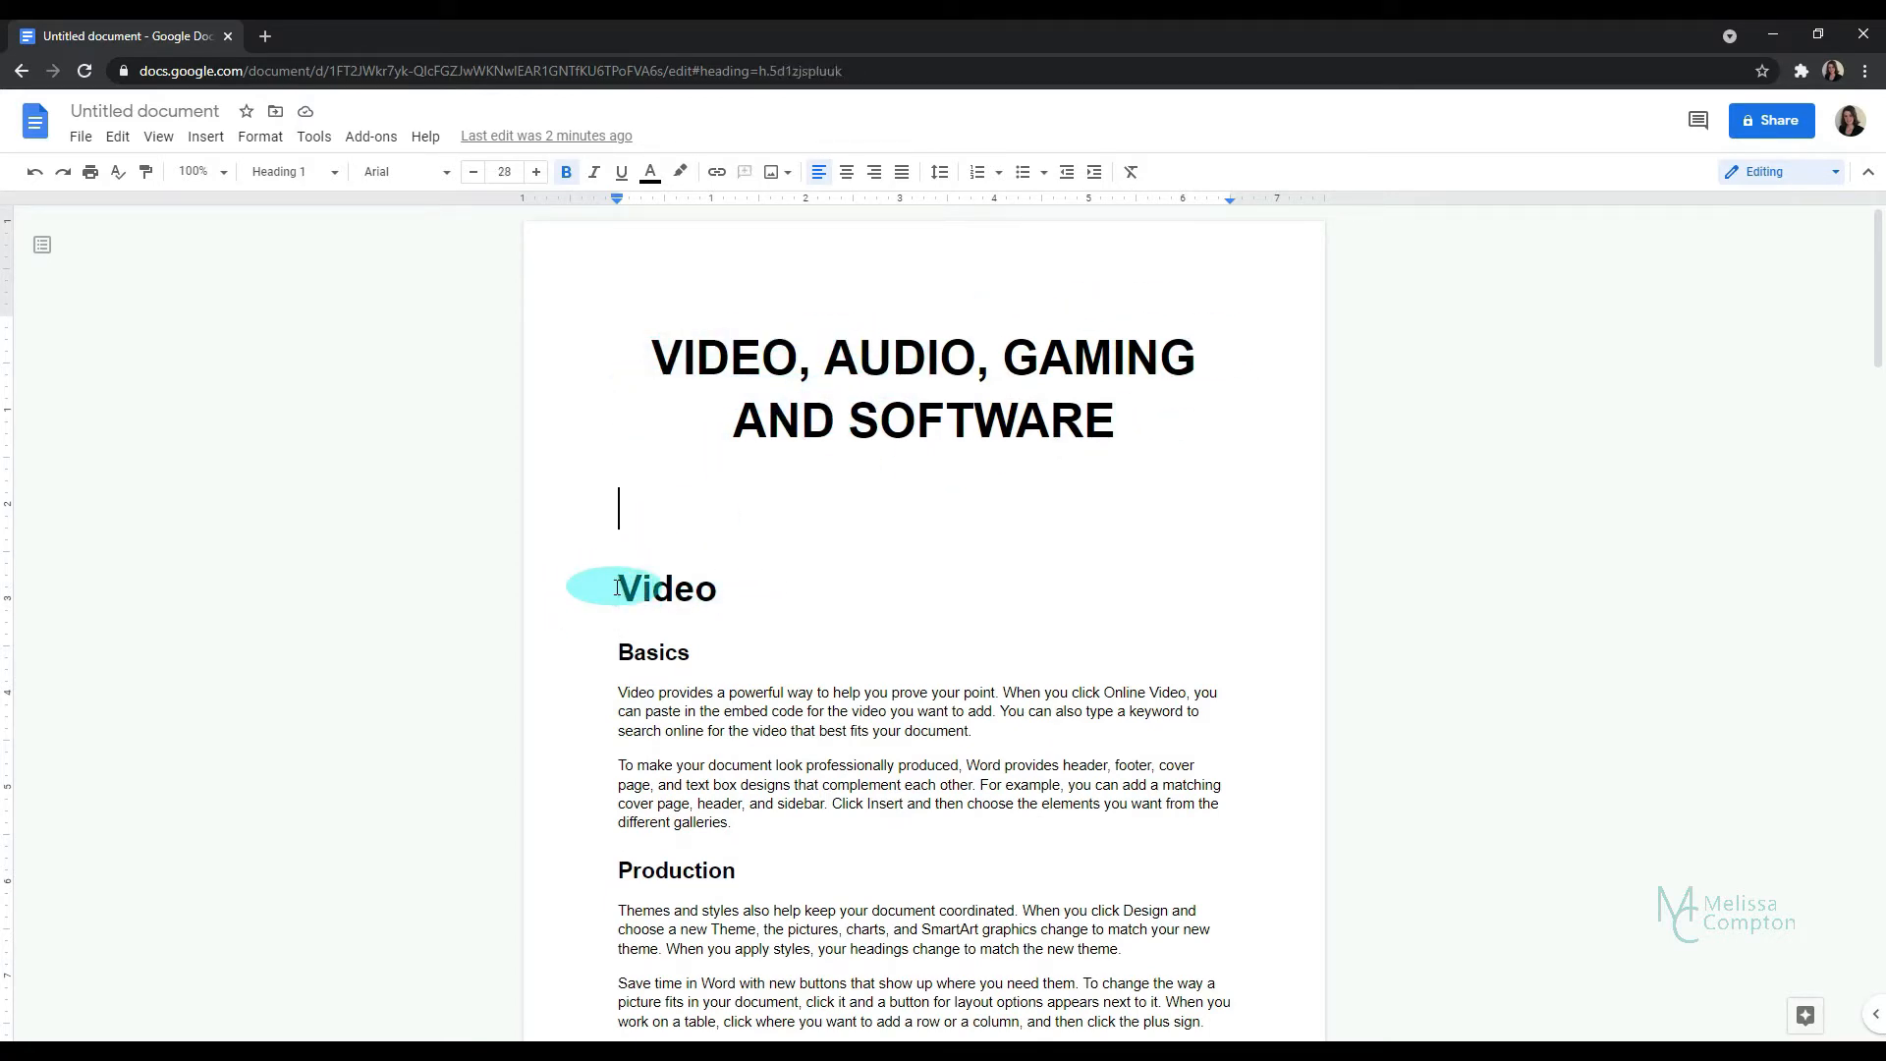
{"action": "key", "text": "Return"}
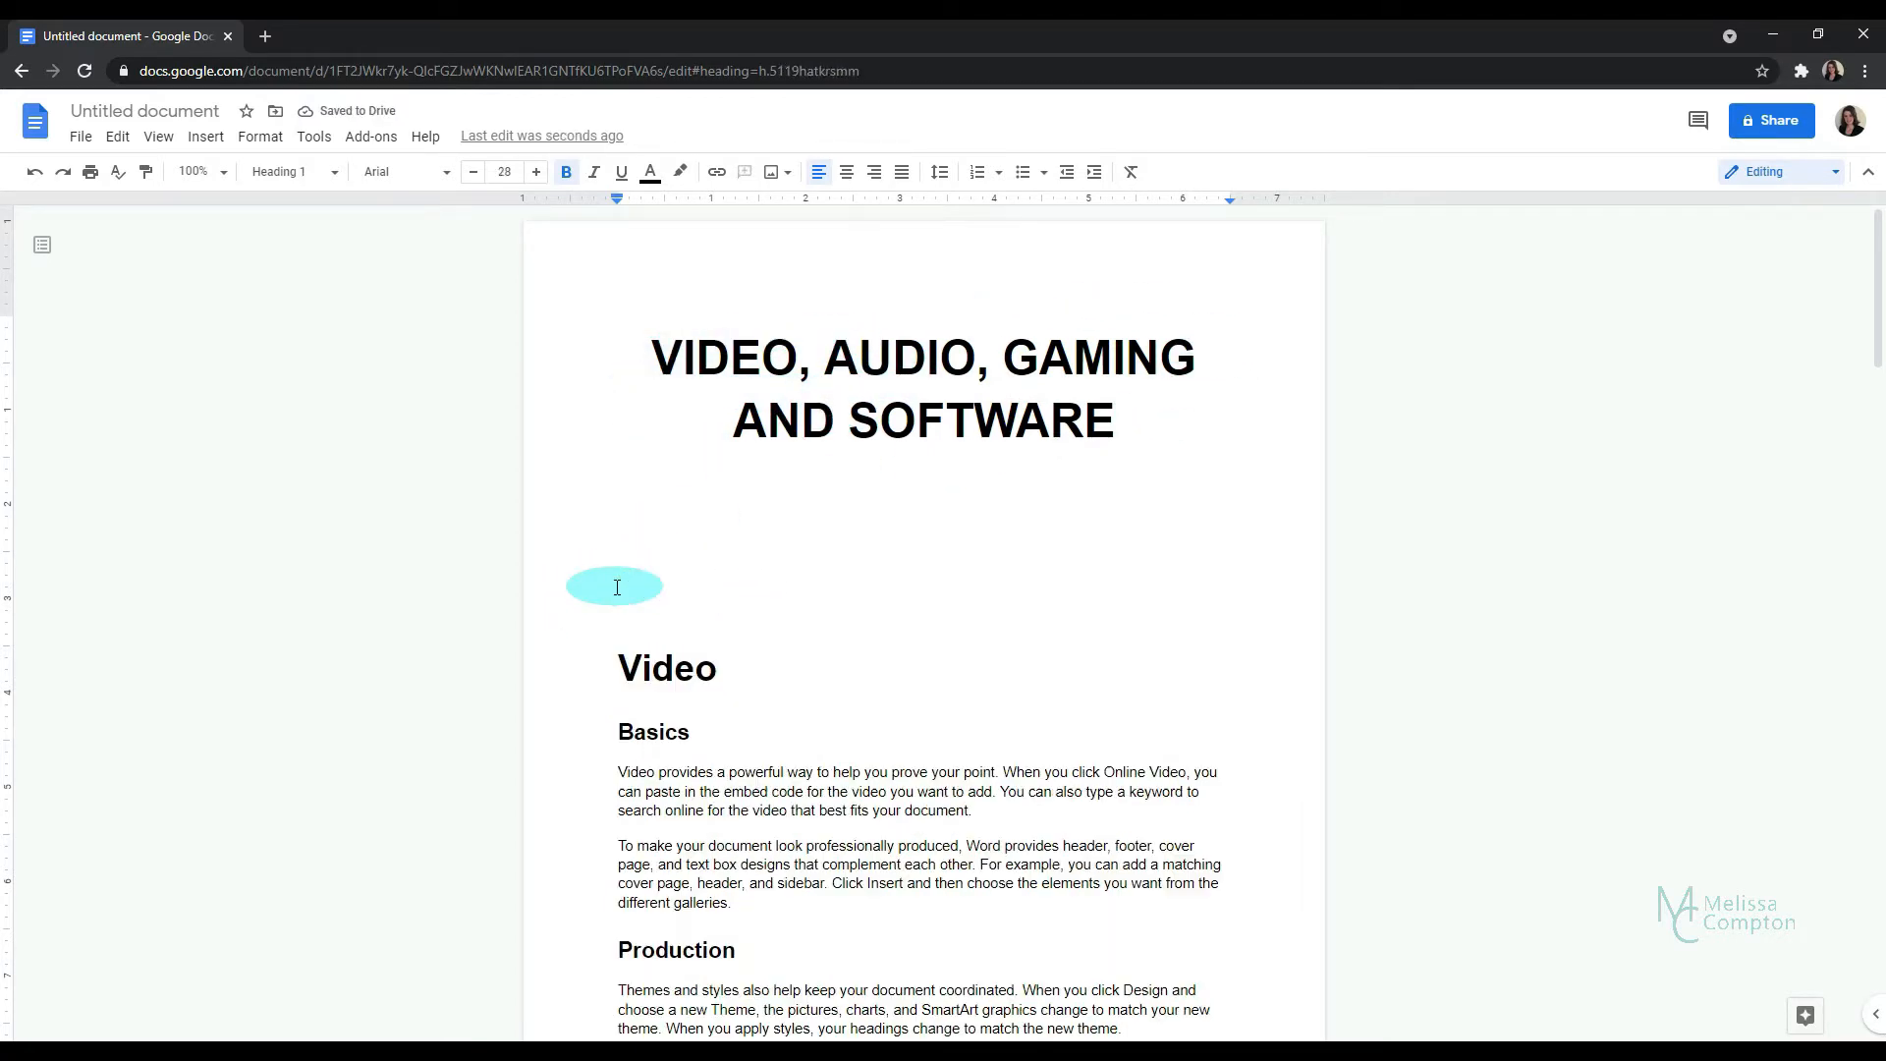
{"action": "left_click", "coordinate": [206, 137]}
{"action": "mouse_move", "coordinate": [333, 679]}
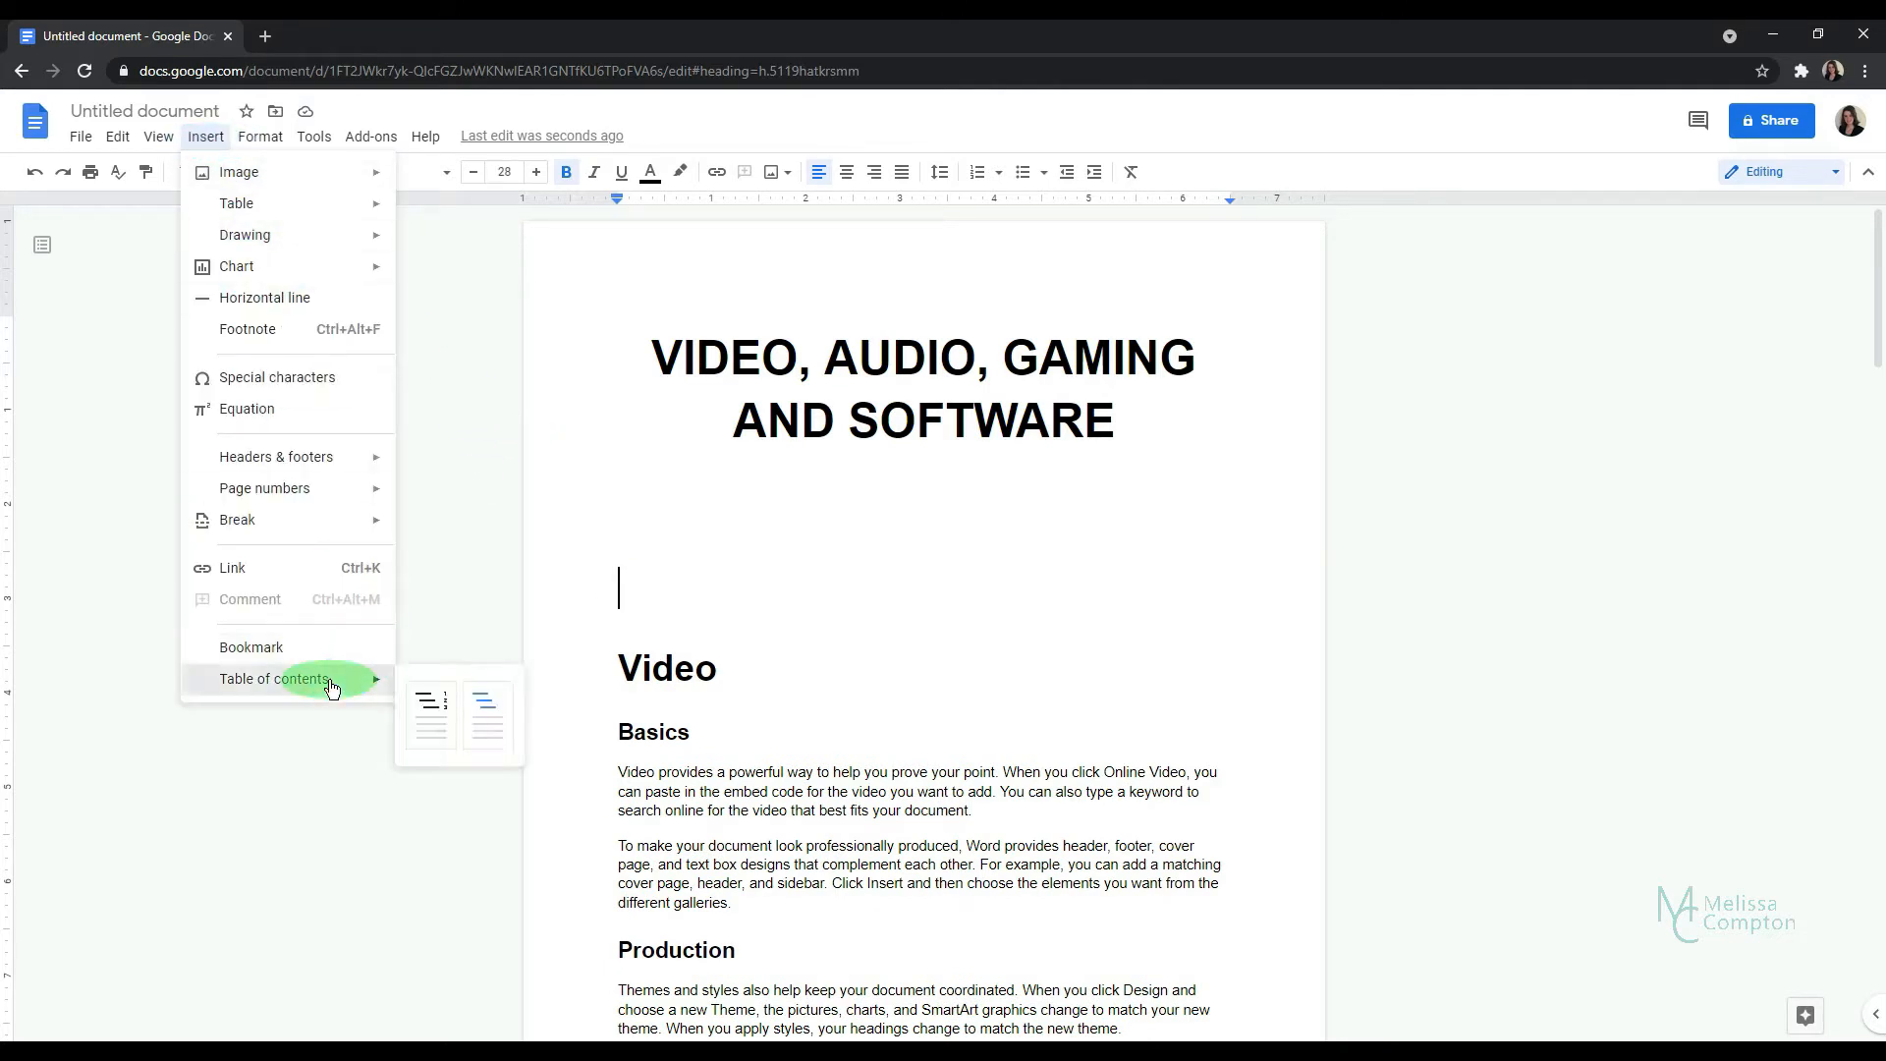
{"action": "left_click", "coordinate": [425, 707]}
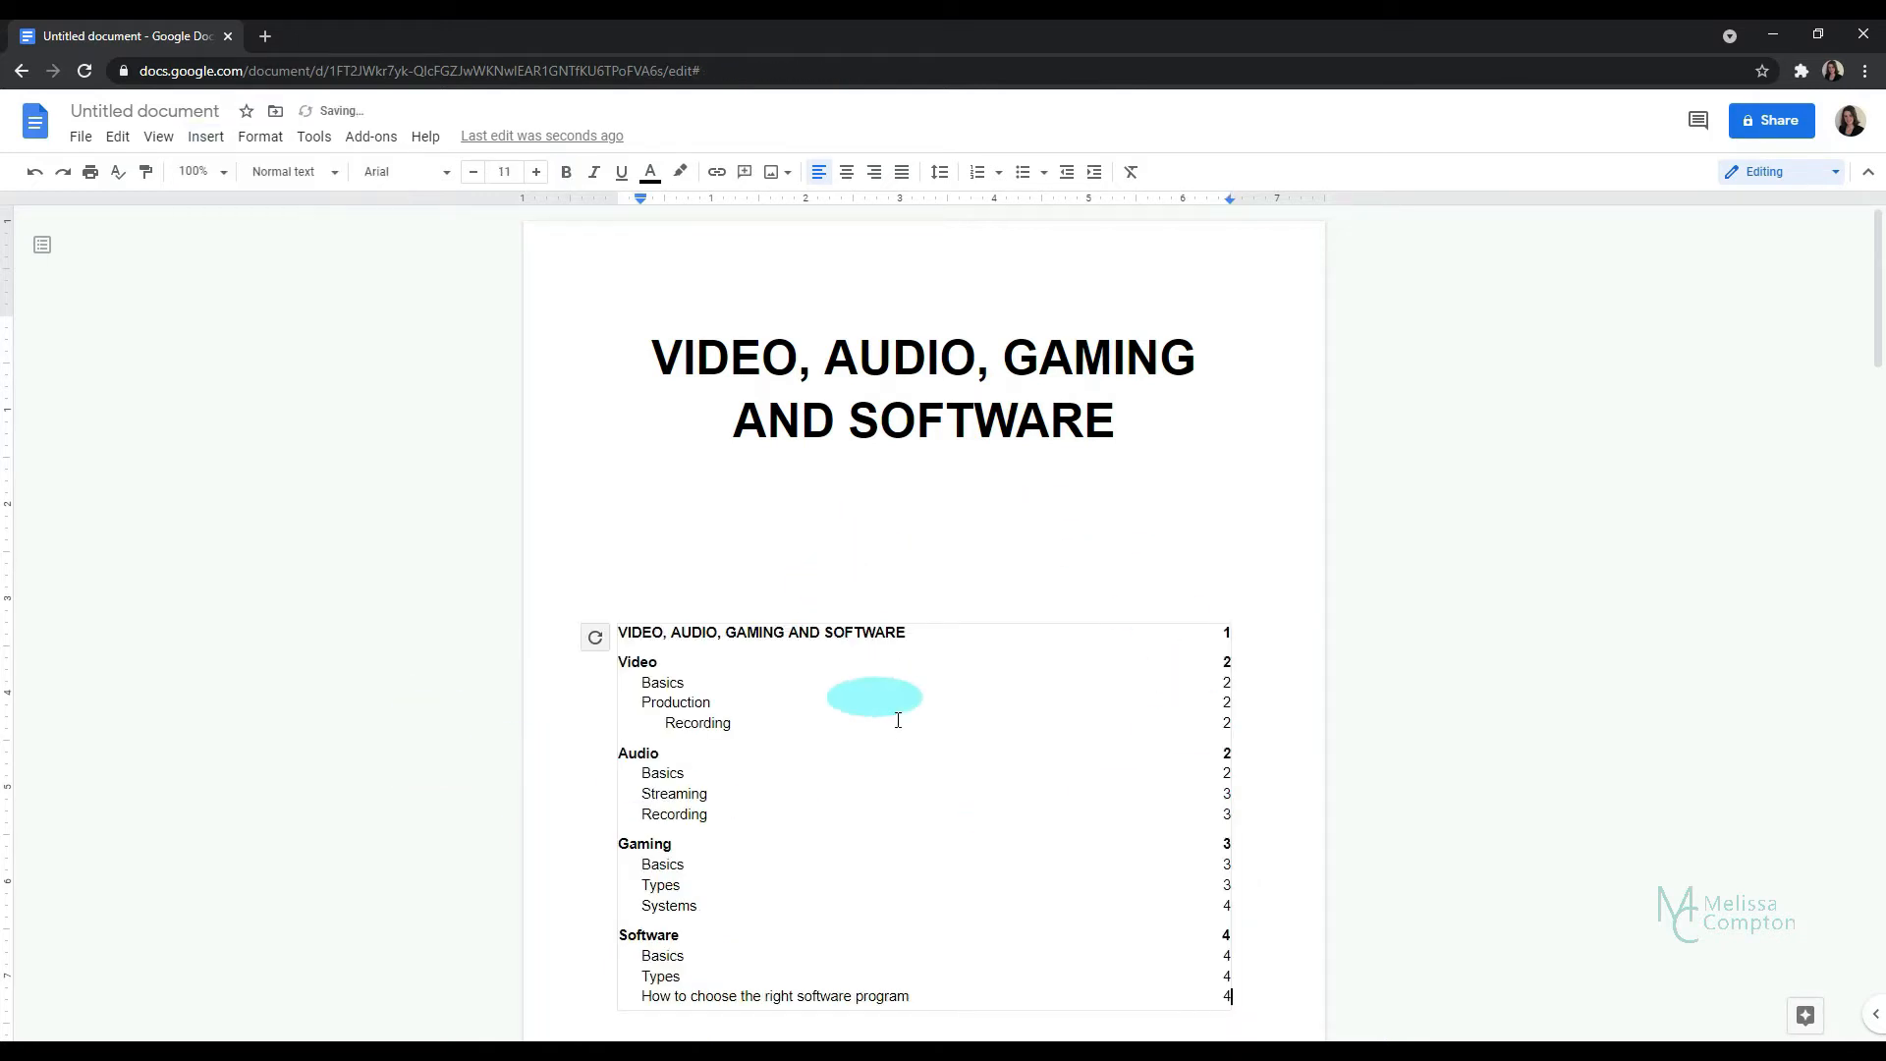
Delete the document title entry and its leftover empty line from the table of contents
{"action": "scroll", "coordinate": [898, 721], "scroll_direction": "down", "scroll_amount": 5}
{"action": "scroll", "coordinate": [898, 720], "scroll_direction": "up", "scroll_amount": 4}
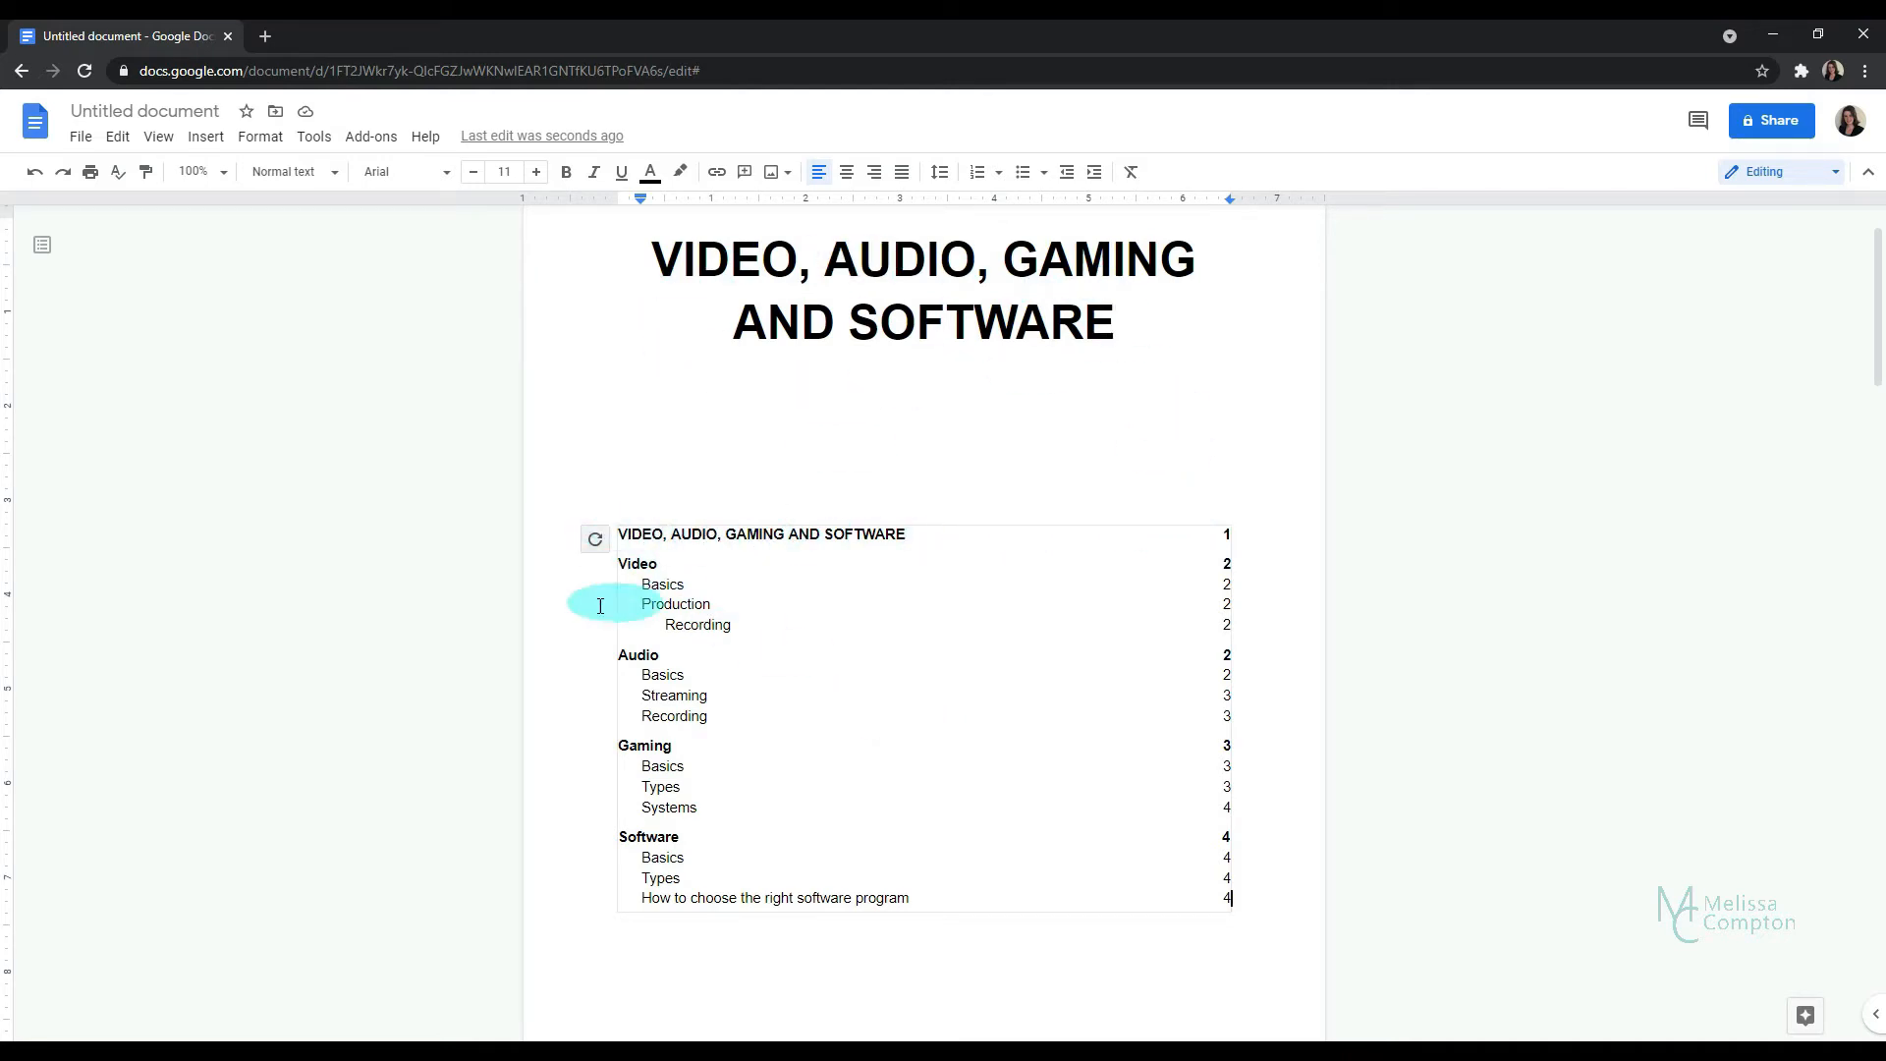
{"action": "left_click_drag", "start_coordinate": [621, 533], "coordinate": [1247, 534]}
{"action": "key", "text": "BackSpace"}
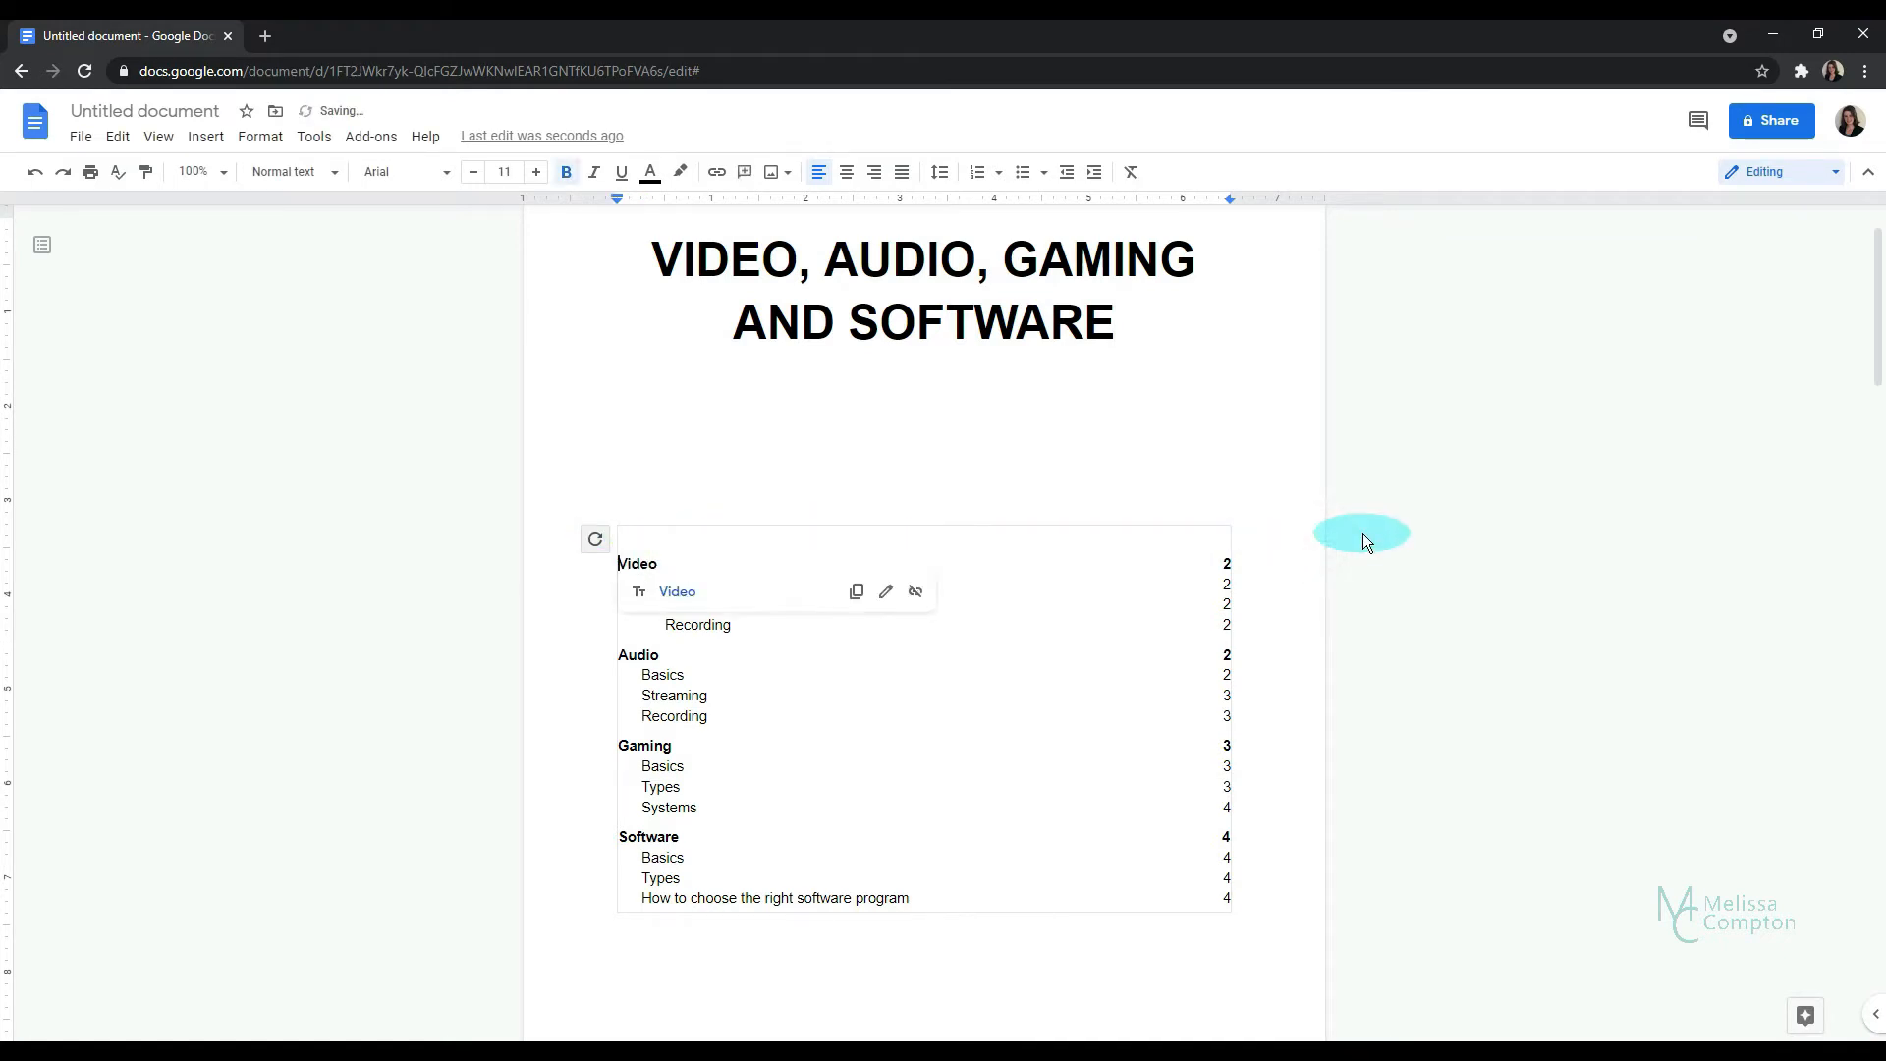
{"action": "key", "text": "Delete"}
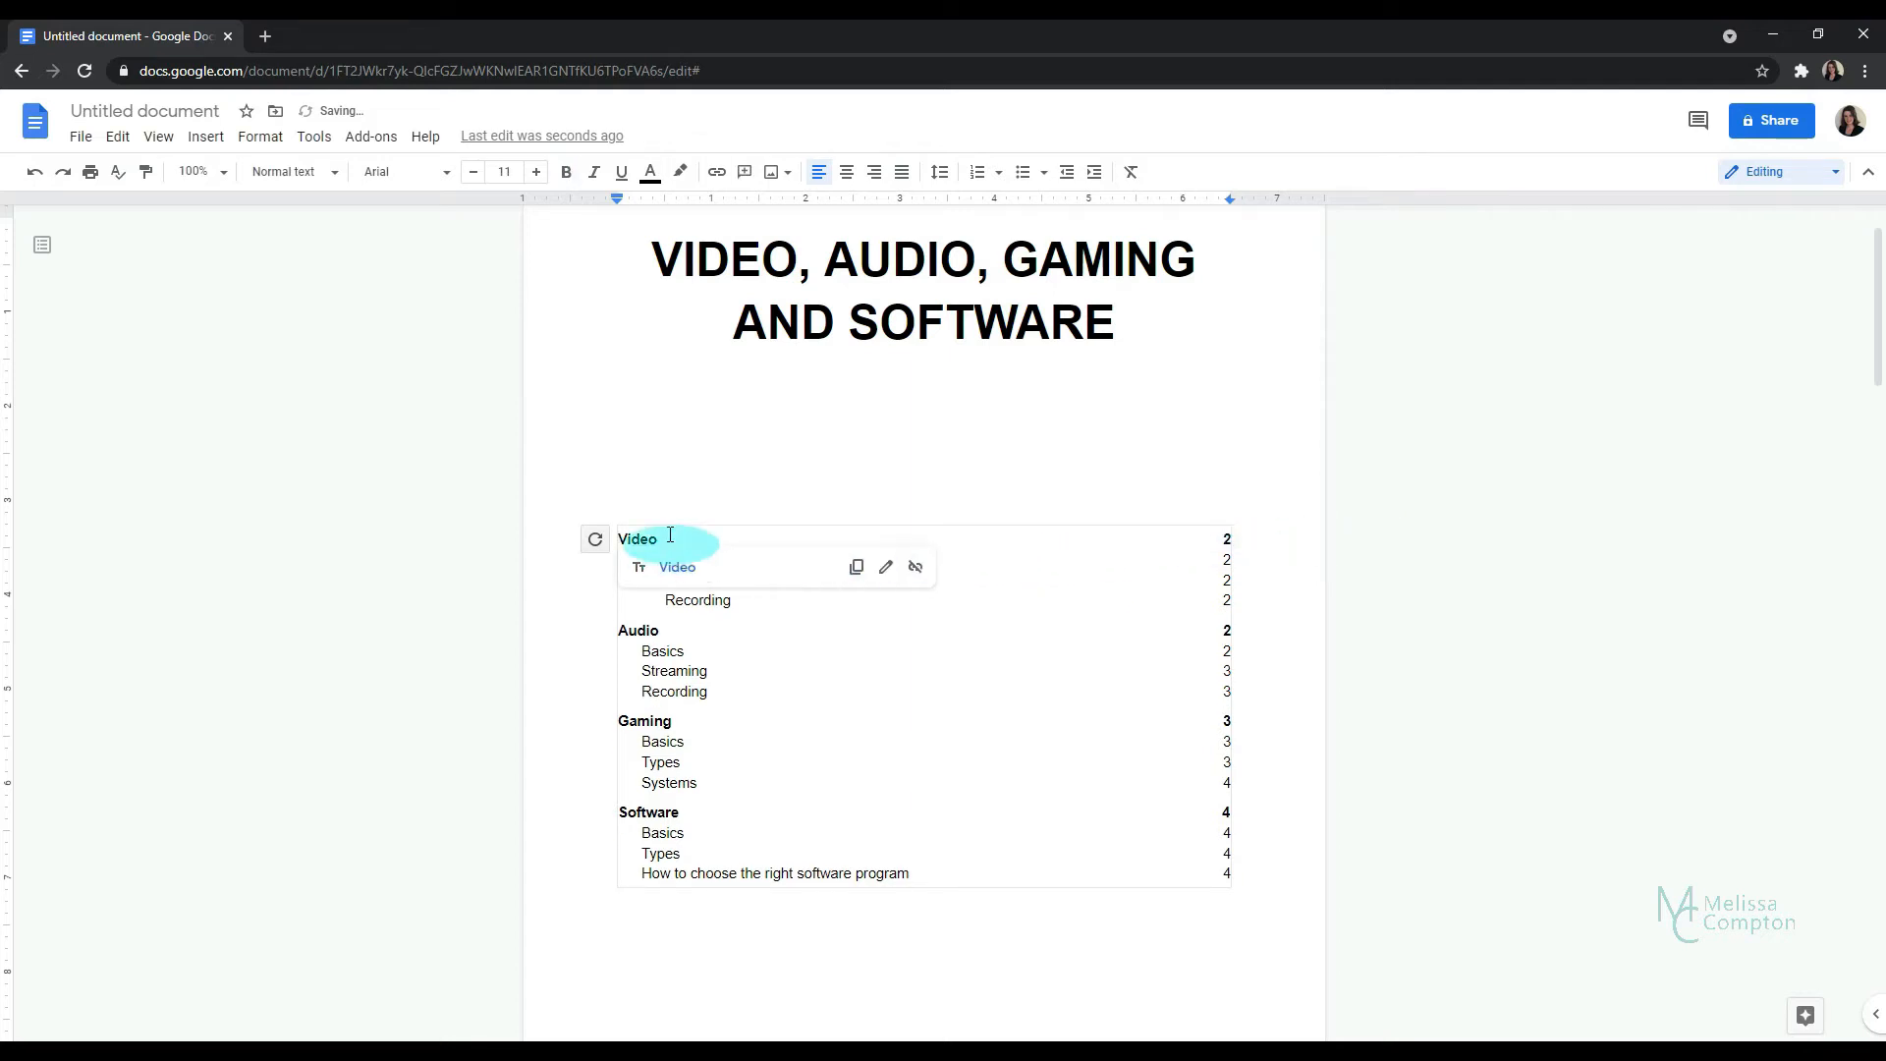
Set the font size of all table of contents entries to 18
{"action": "left_click_drag", "start_coordinate": [611, 545], "coordinate": [1255, 884]}
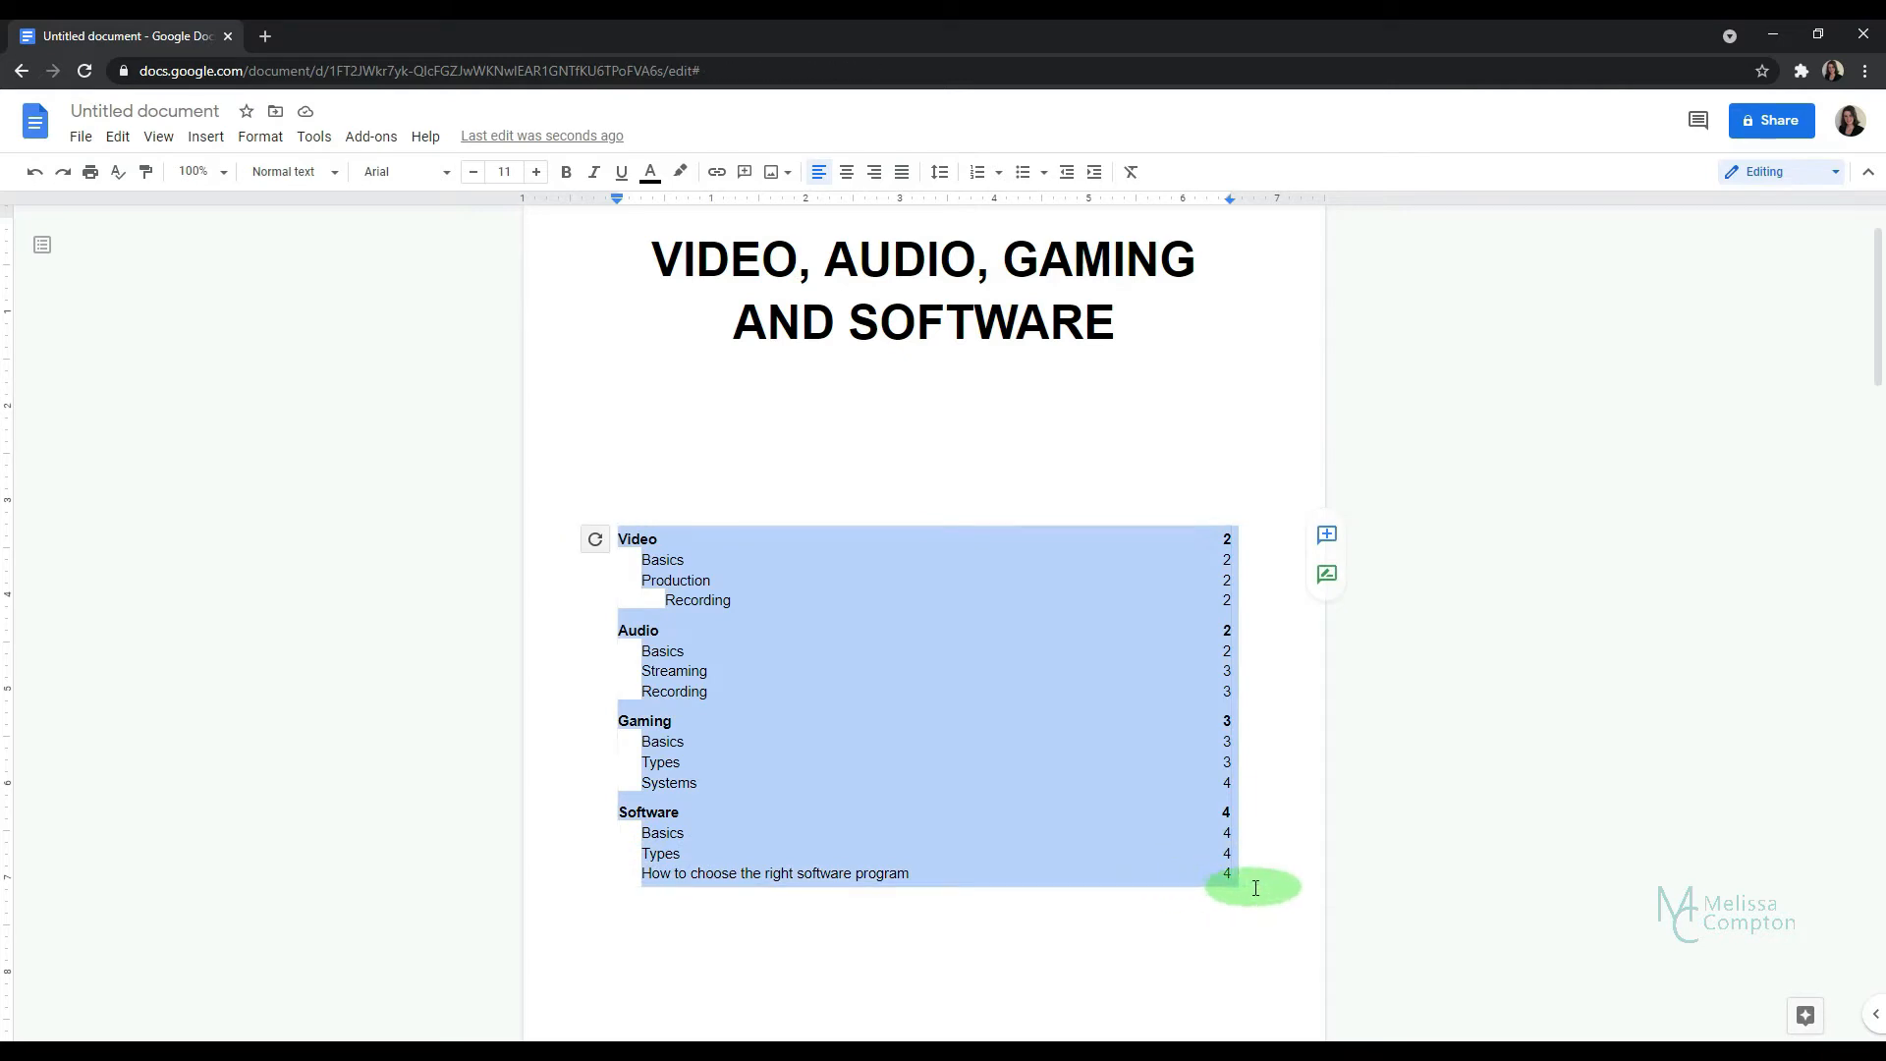
{"action": "left_click", "coordinate": [491, 172]}
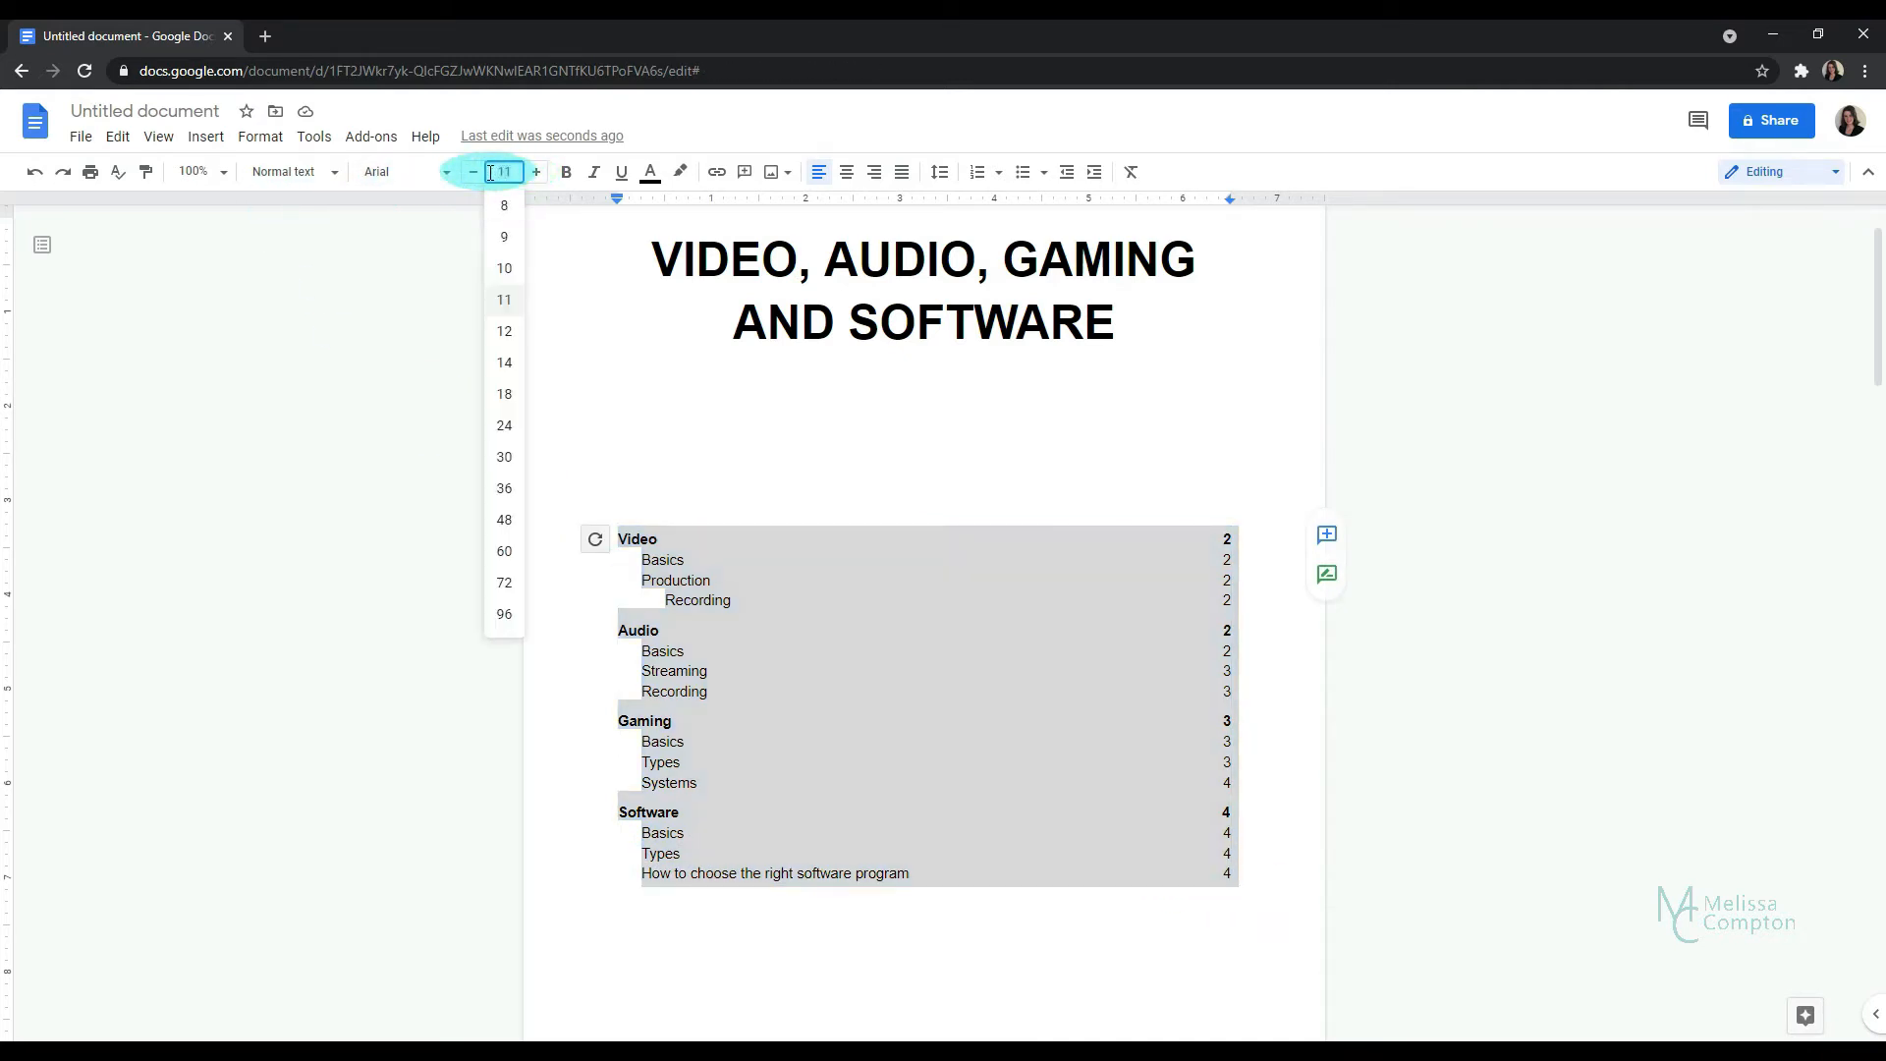
{"action": "left_click", "coordinate": [504, 362]}
{"action": "scroll", "coordinate": [716, 575], "scroll_direction": "up", "scroll_amount": 3}
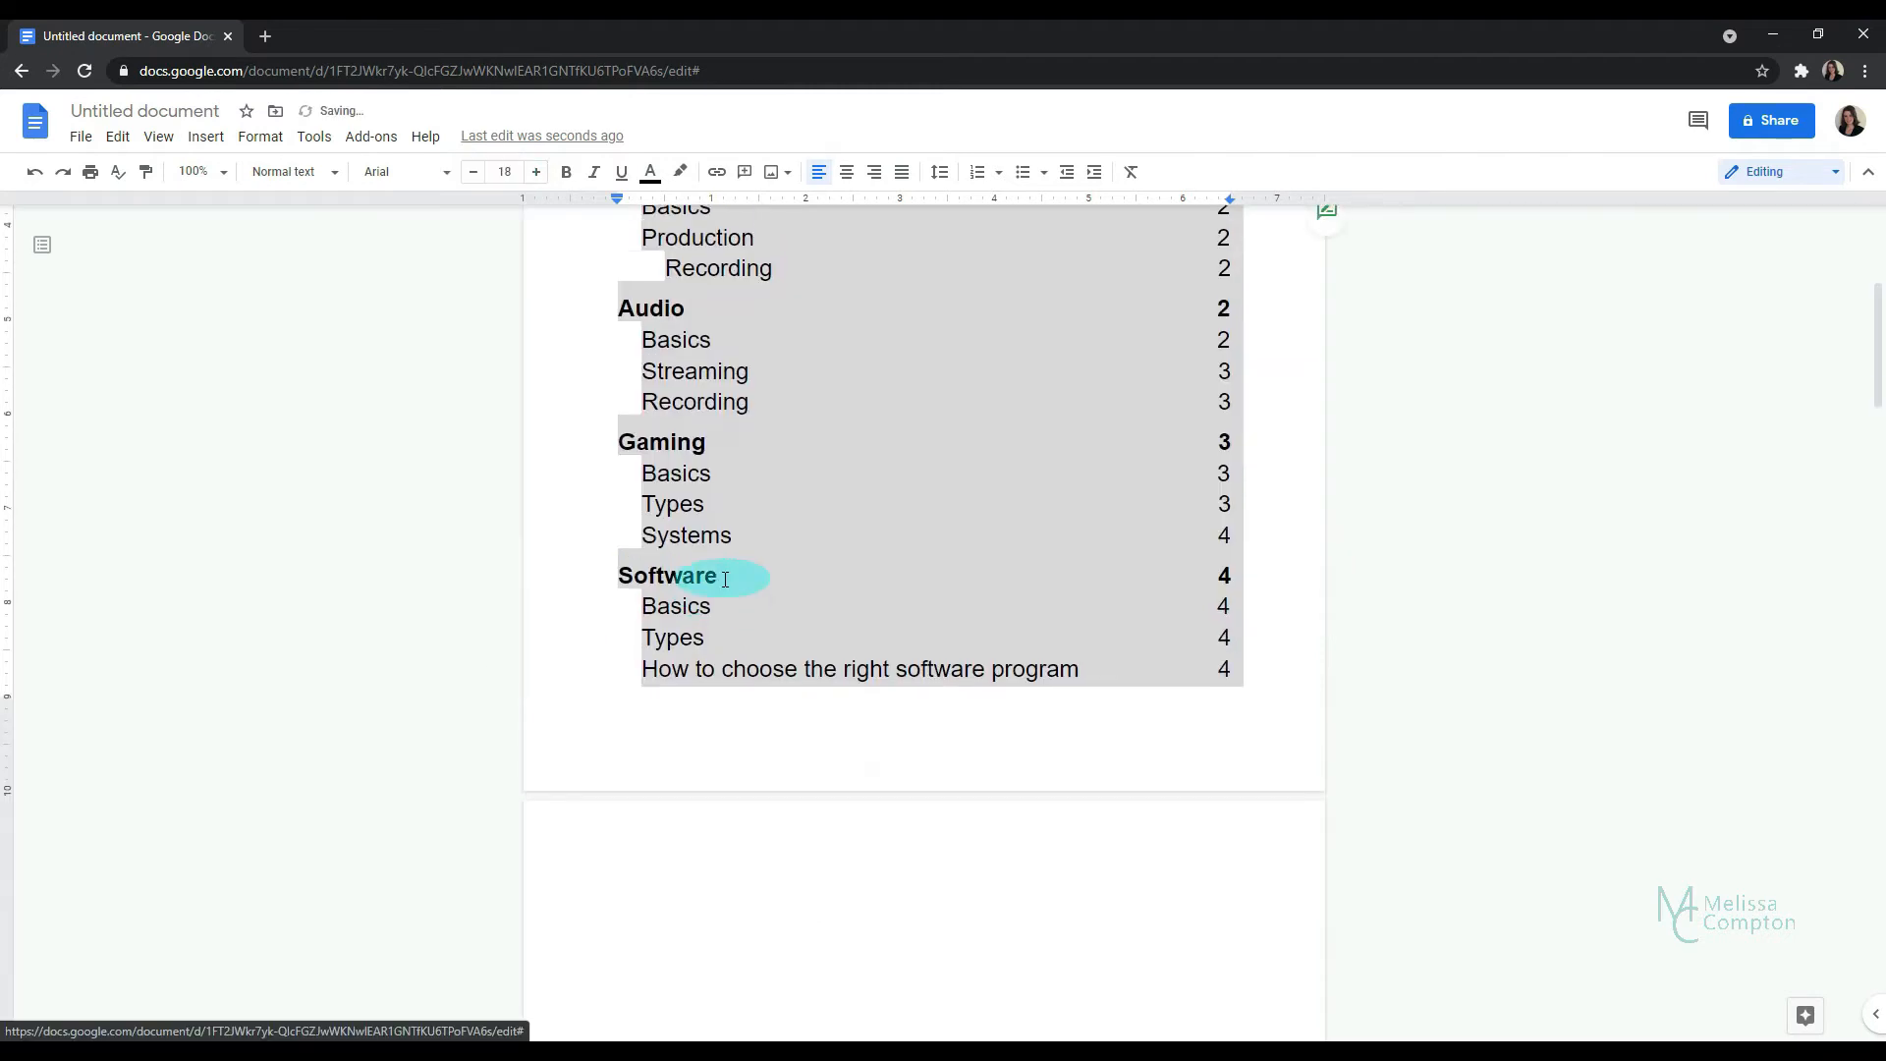
Test the table of contents links by following the Systems entry under Gaming, and return to the document's beginning
{"action": "left_click", "coordinate": [687, 332]}
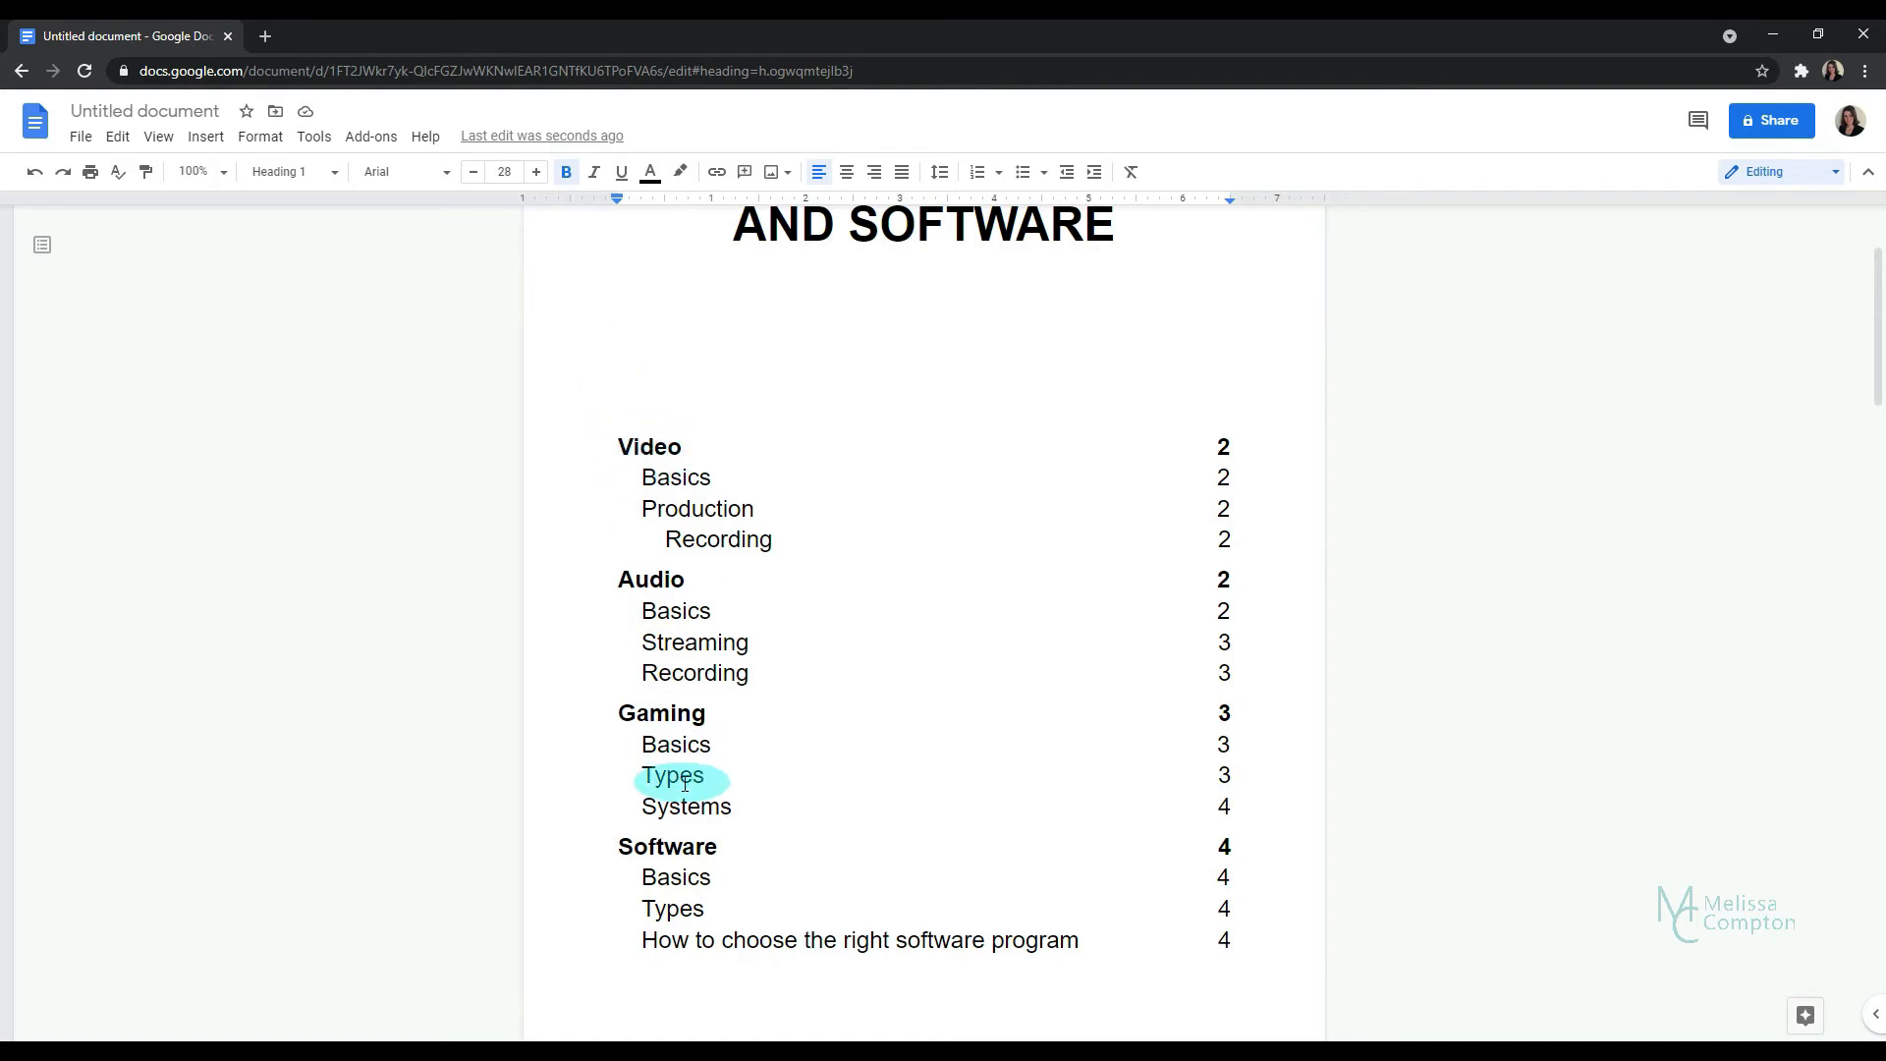
{"action": "left_click", "coordinate": [673, 813]}
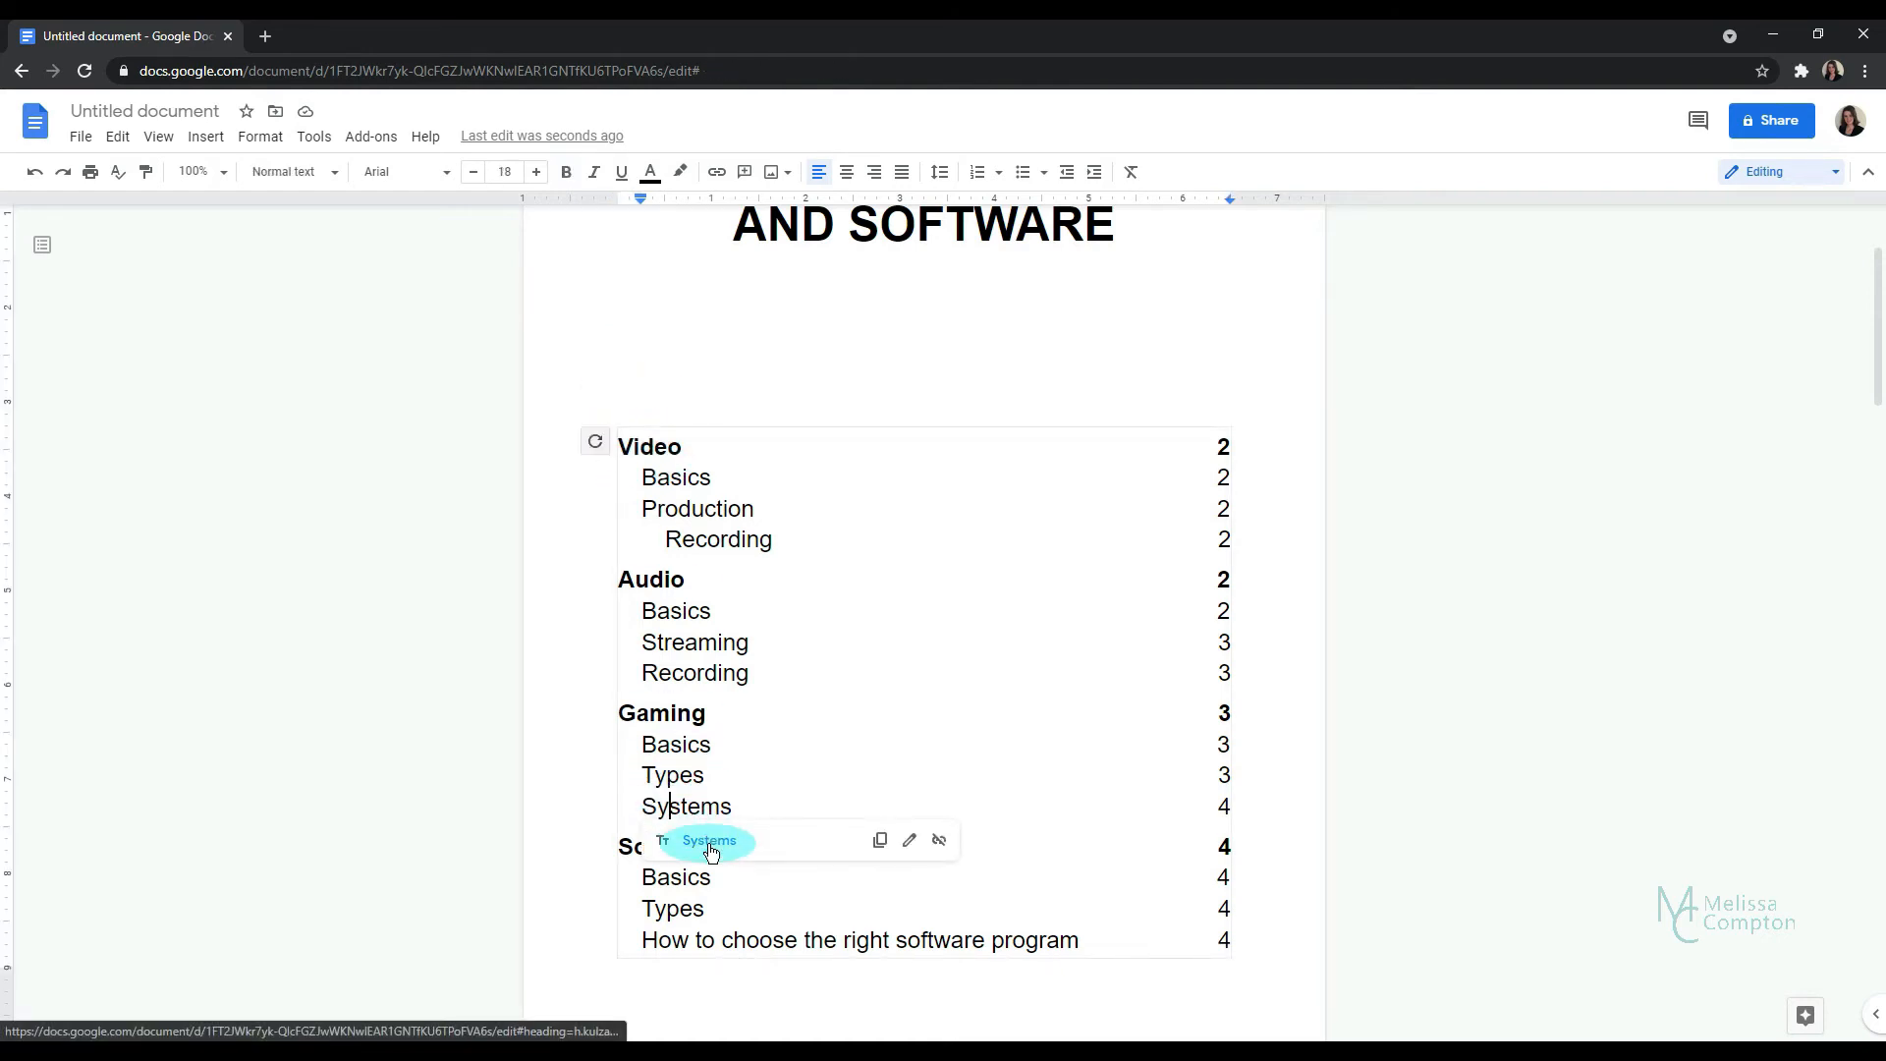
{"action": "left_click", "coordinate": [709, 842]}
{"action": "scroll", "coordinate": [737, 468], "scroll_direction": "up", "scroll_amount": 1}
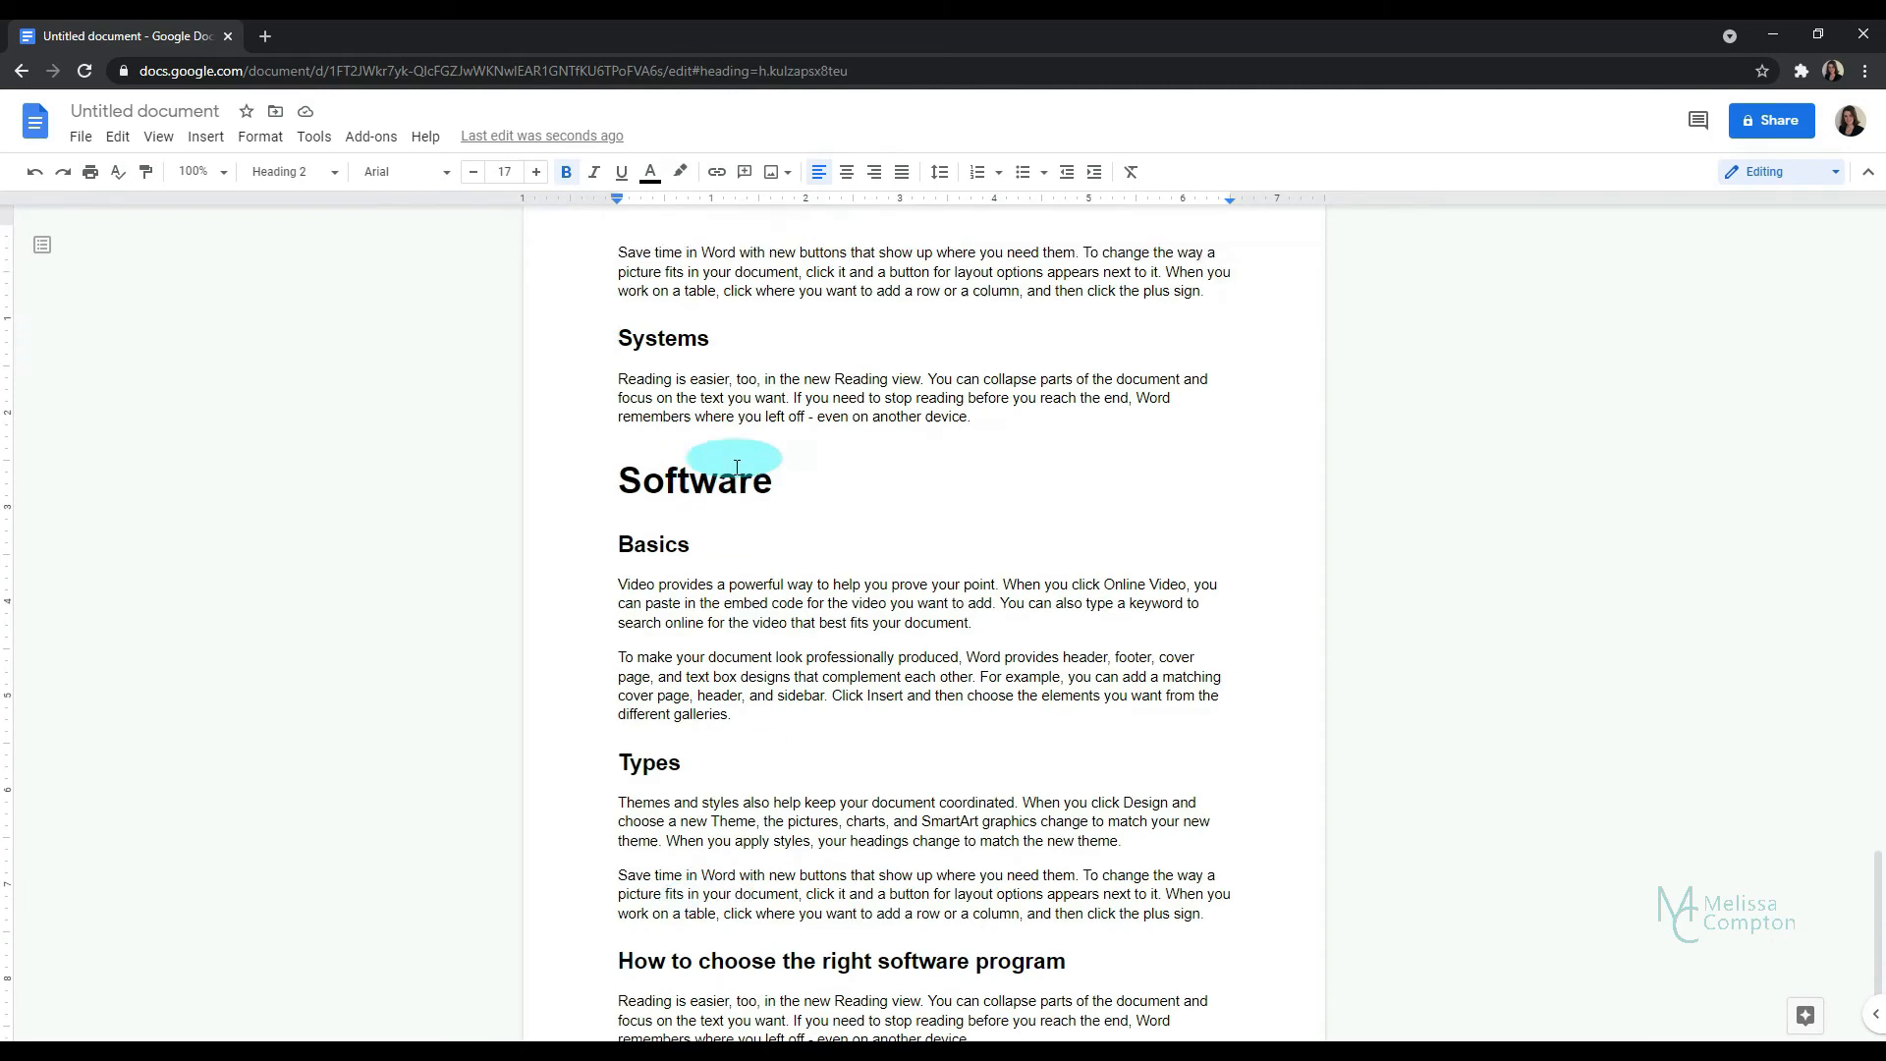
{"action": "scroll", "coordinate": [737, 467], "scroll_direction": "up", "scroll_amount": 6}
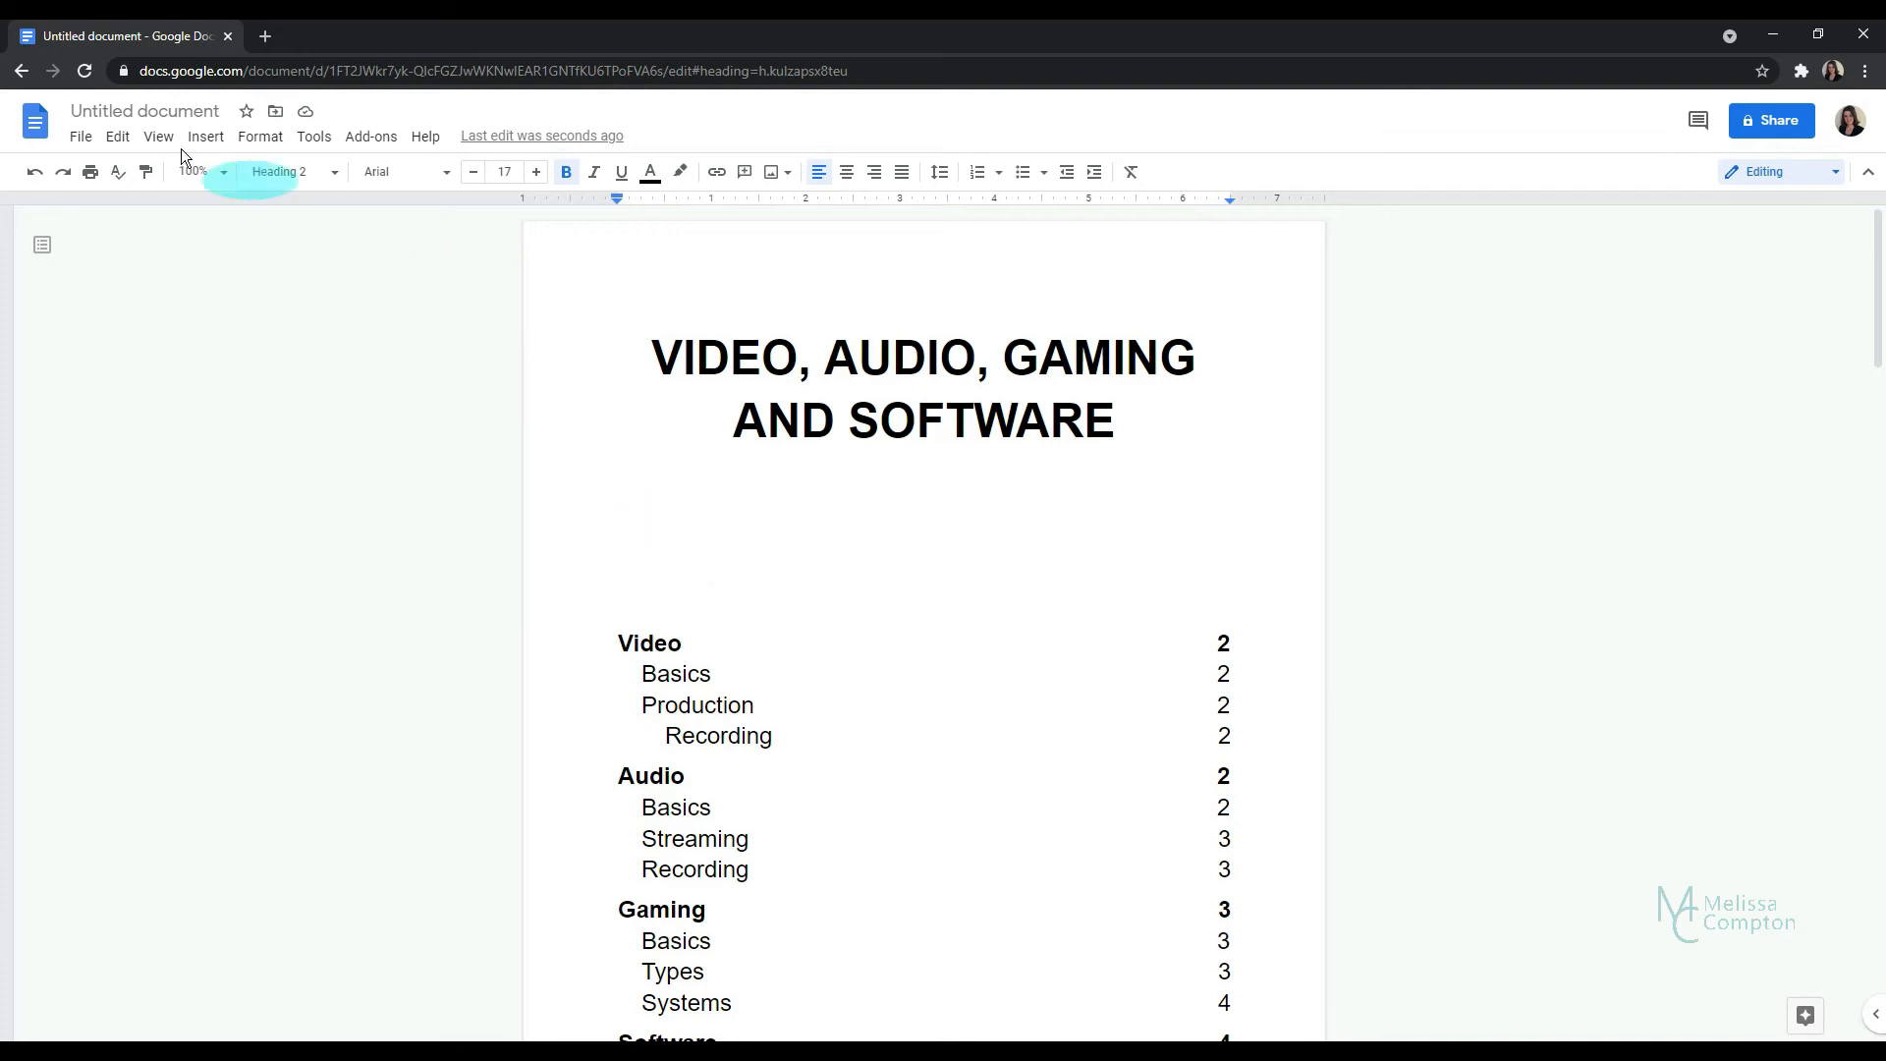
Save the document as a PDF named "Untitled document - Google Docs" in the Documents > Temp folder
{"action": "left_click", "coordinate": [78, 139]}
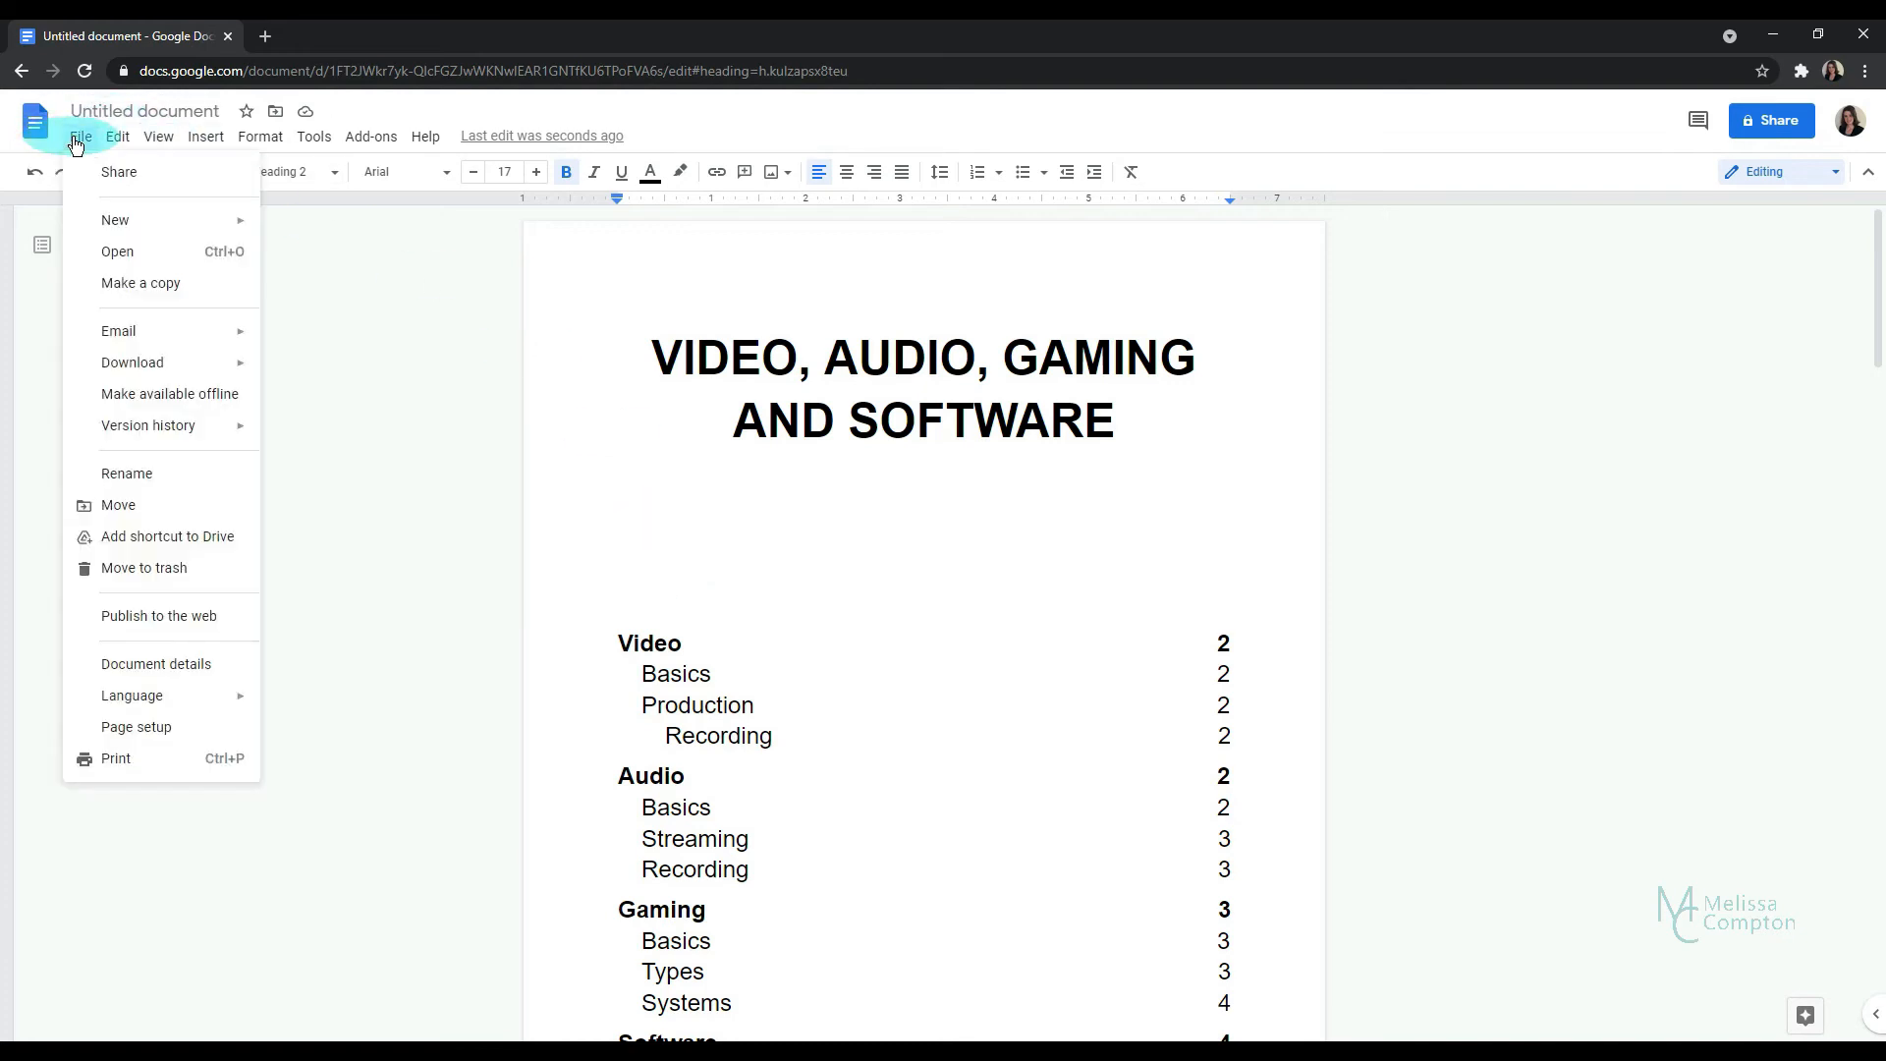
{"action": "left_click", "coordinate": [133, 758]}
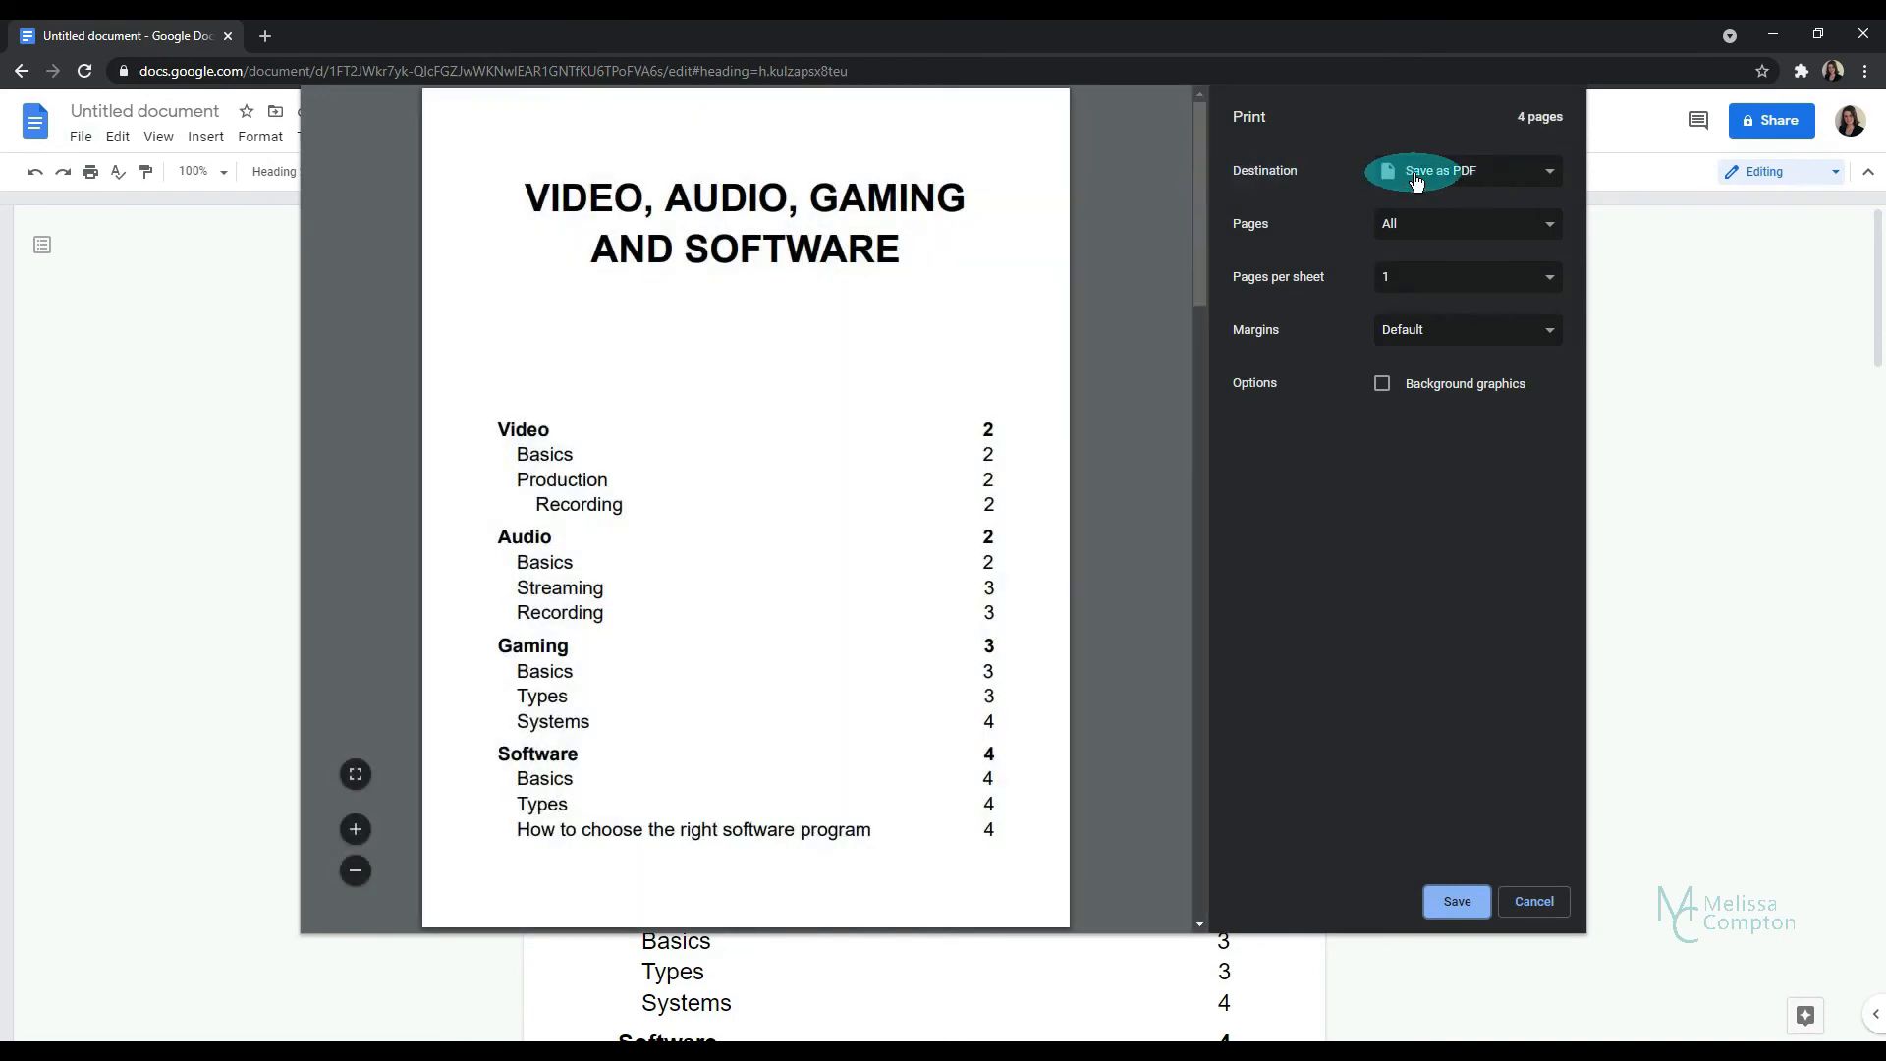
{"action": "left_click", "coordinate": [1458, 902]}
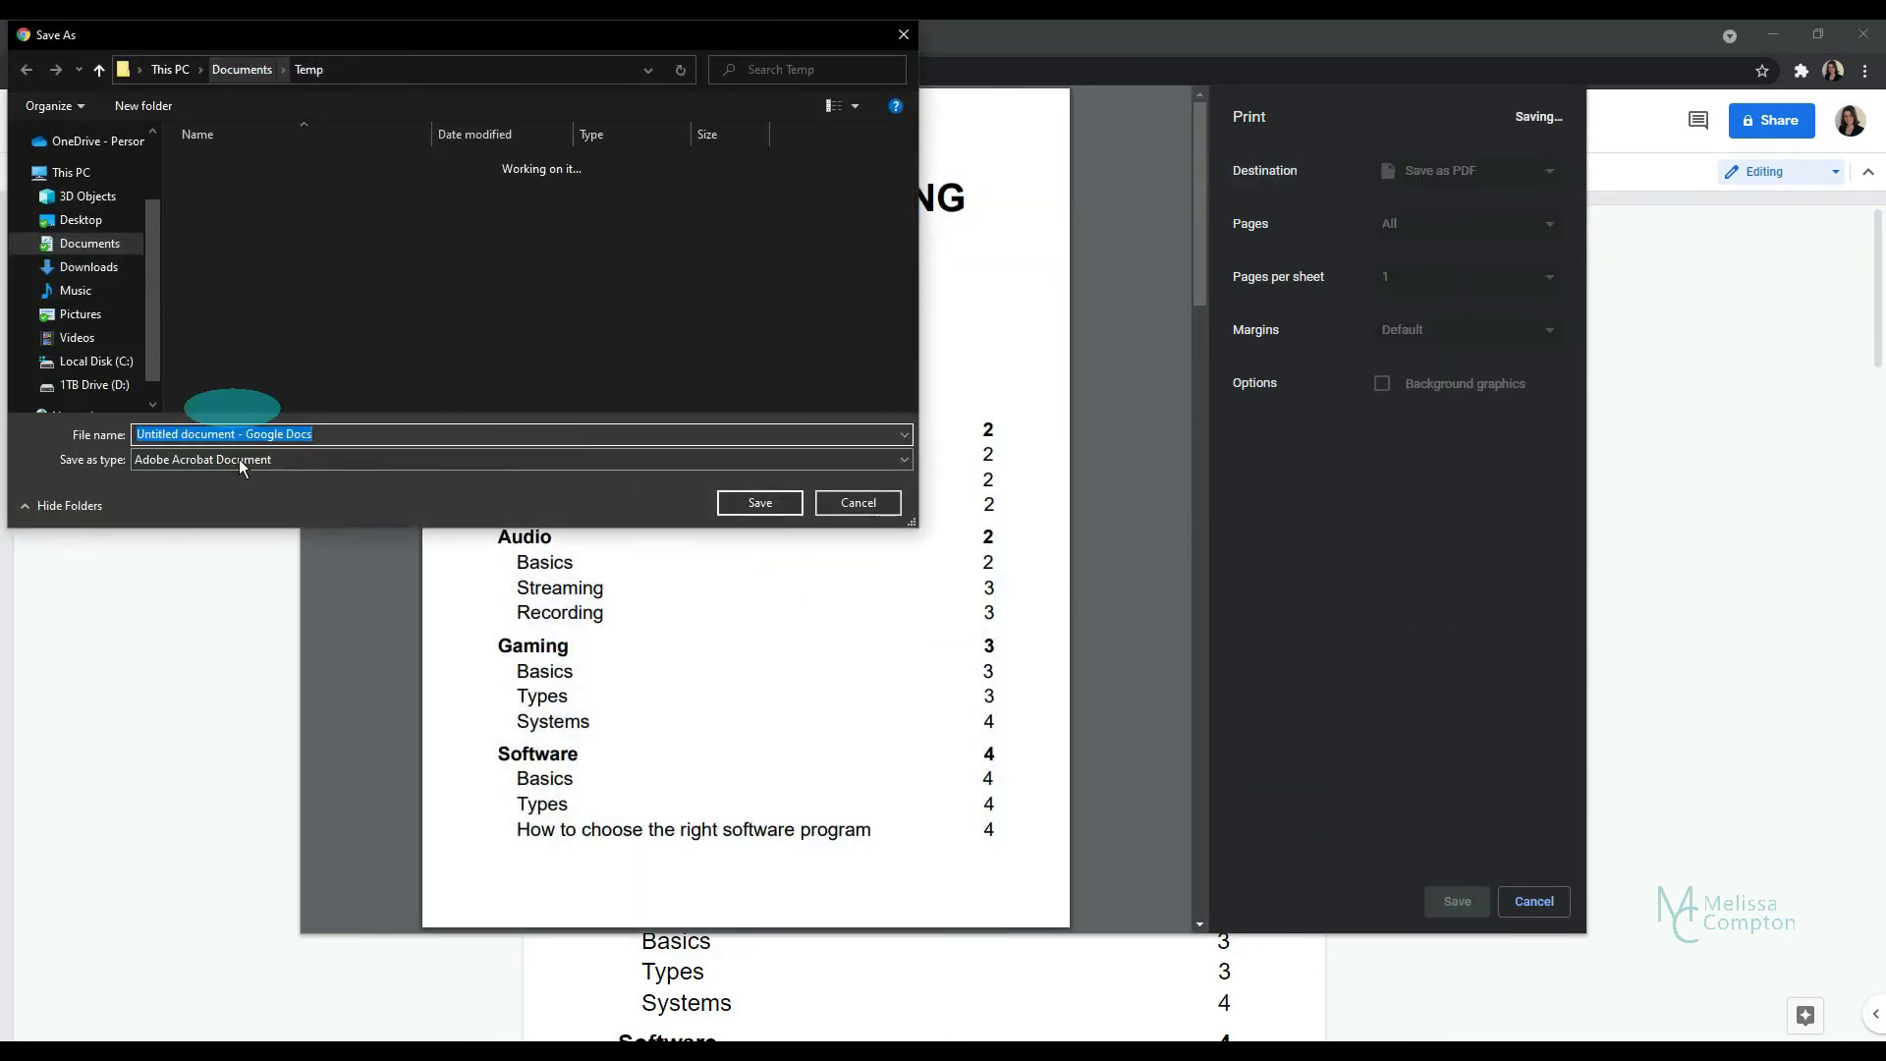
{"action": "left_click", "coordinate": [761, 503]}
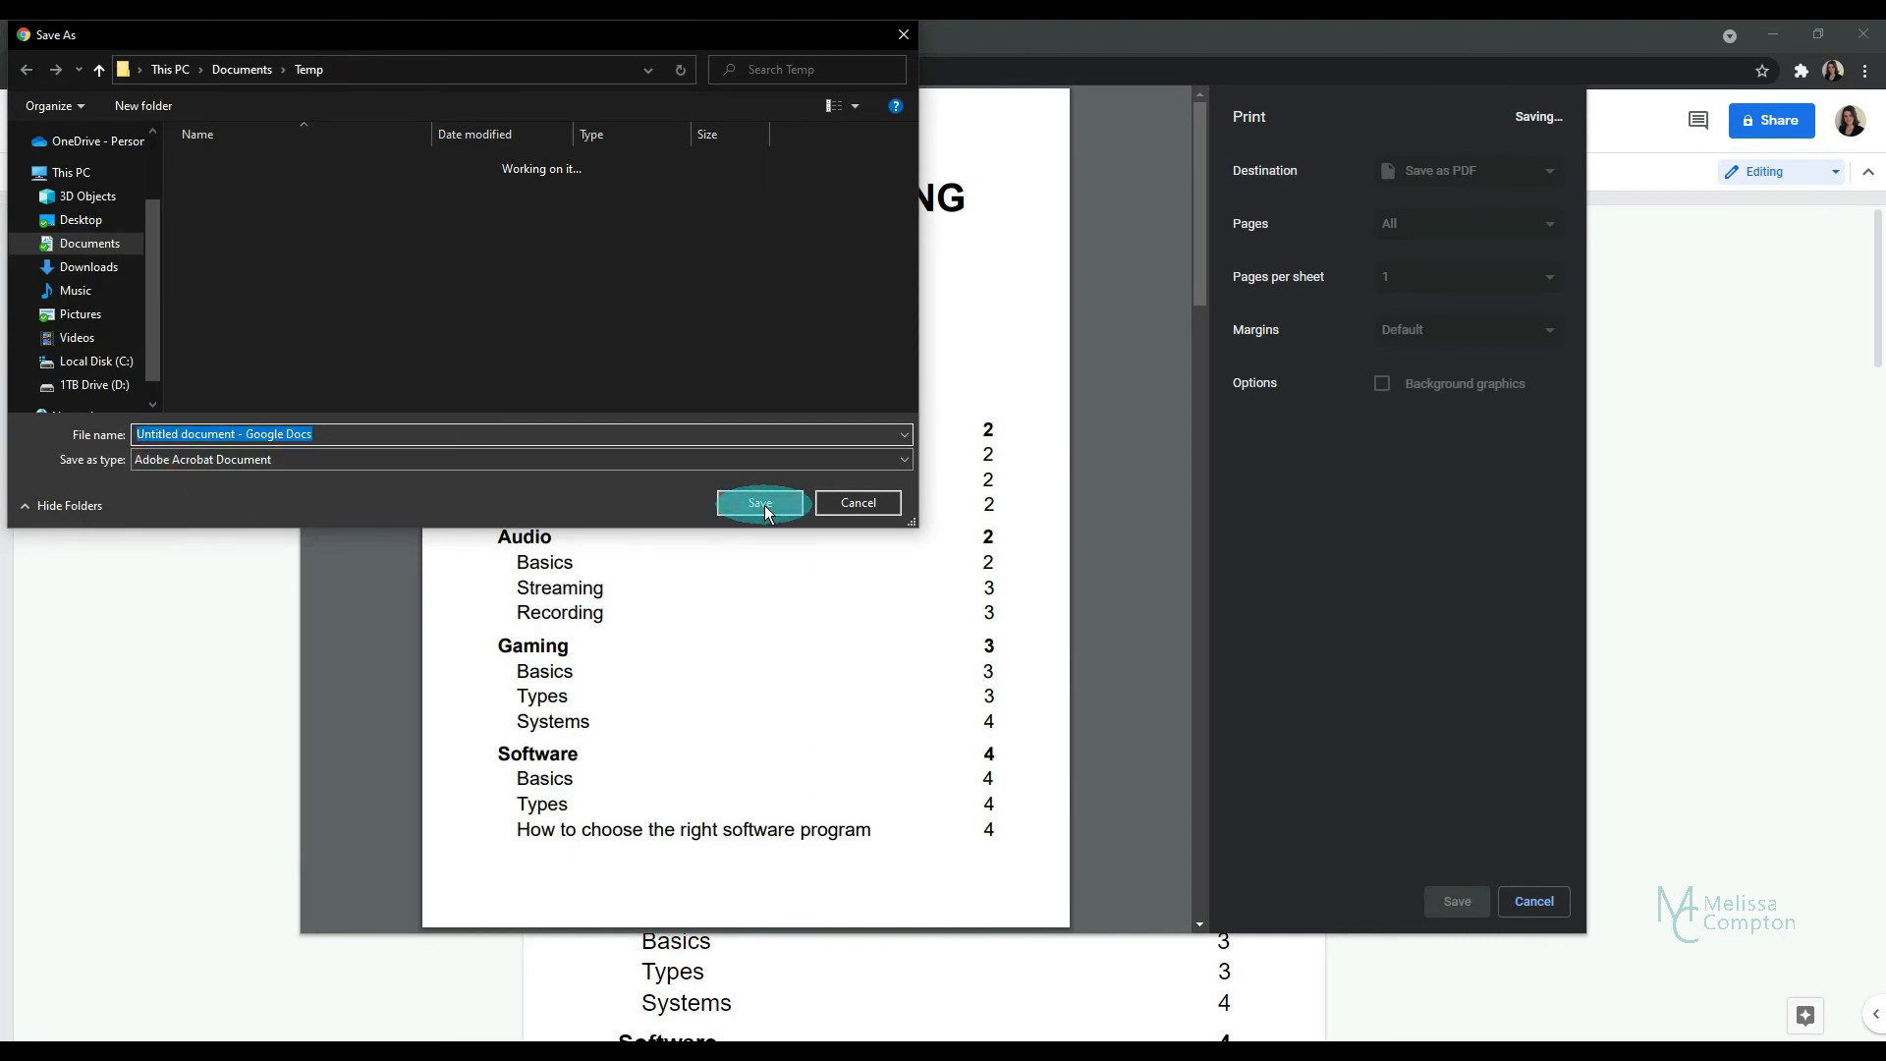
Open the saved PDF from the Temp folder in Adobe Acrobat and follow the Systems link in its table of contents
{"action": "left_click", "coordinate": [482, 1039]}
{"action": "left_click", "coordinate": [594, 785]}
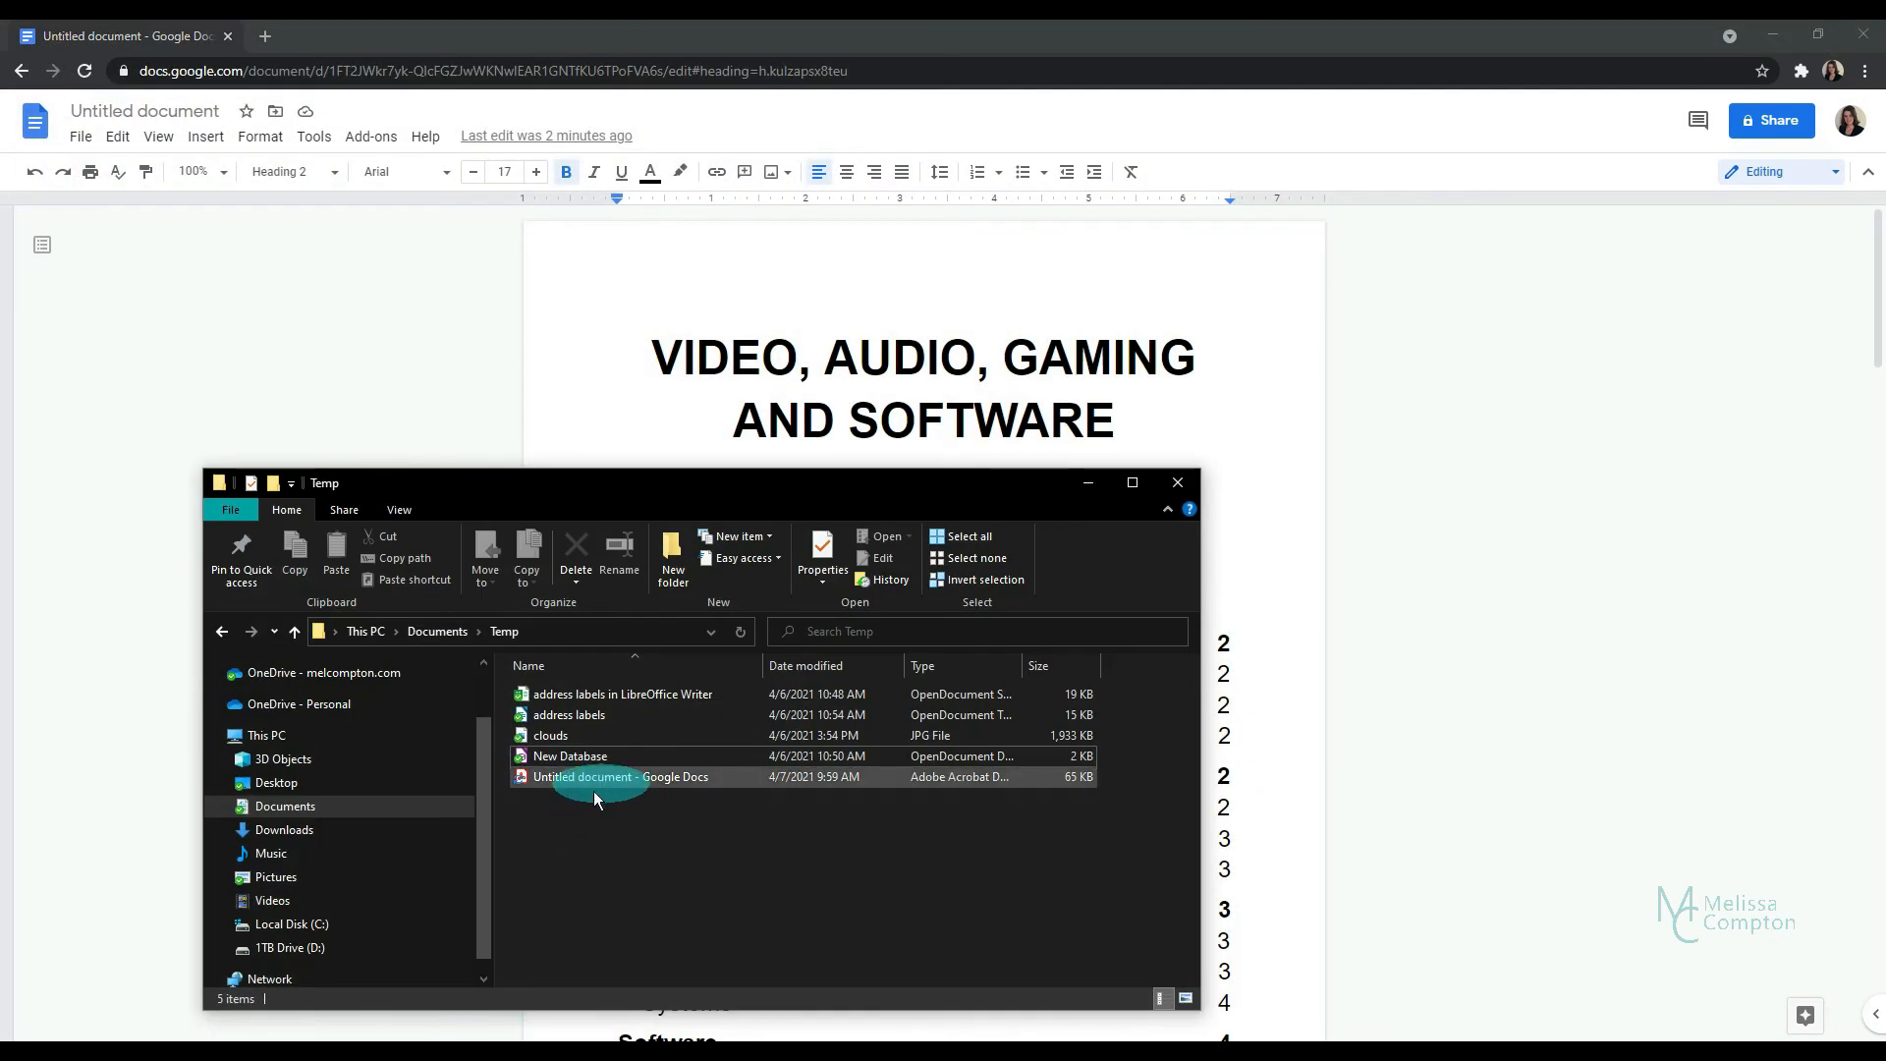
{"action": "double_click", "coordinate": [562, 777]}
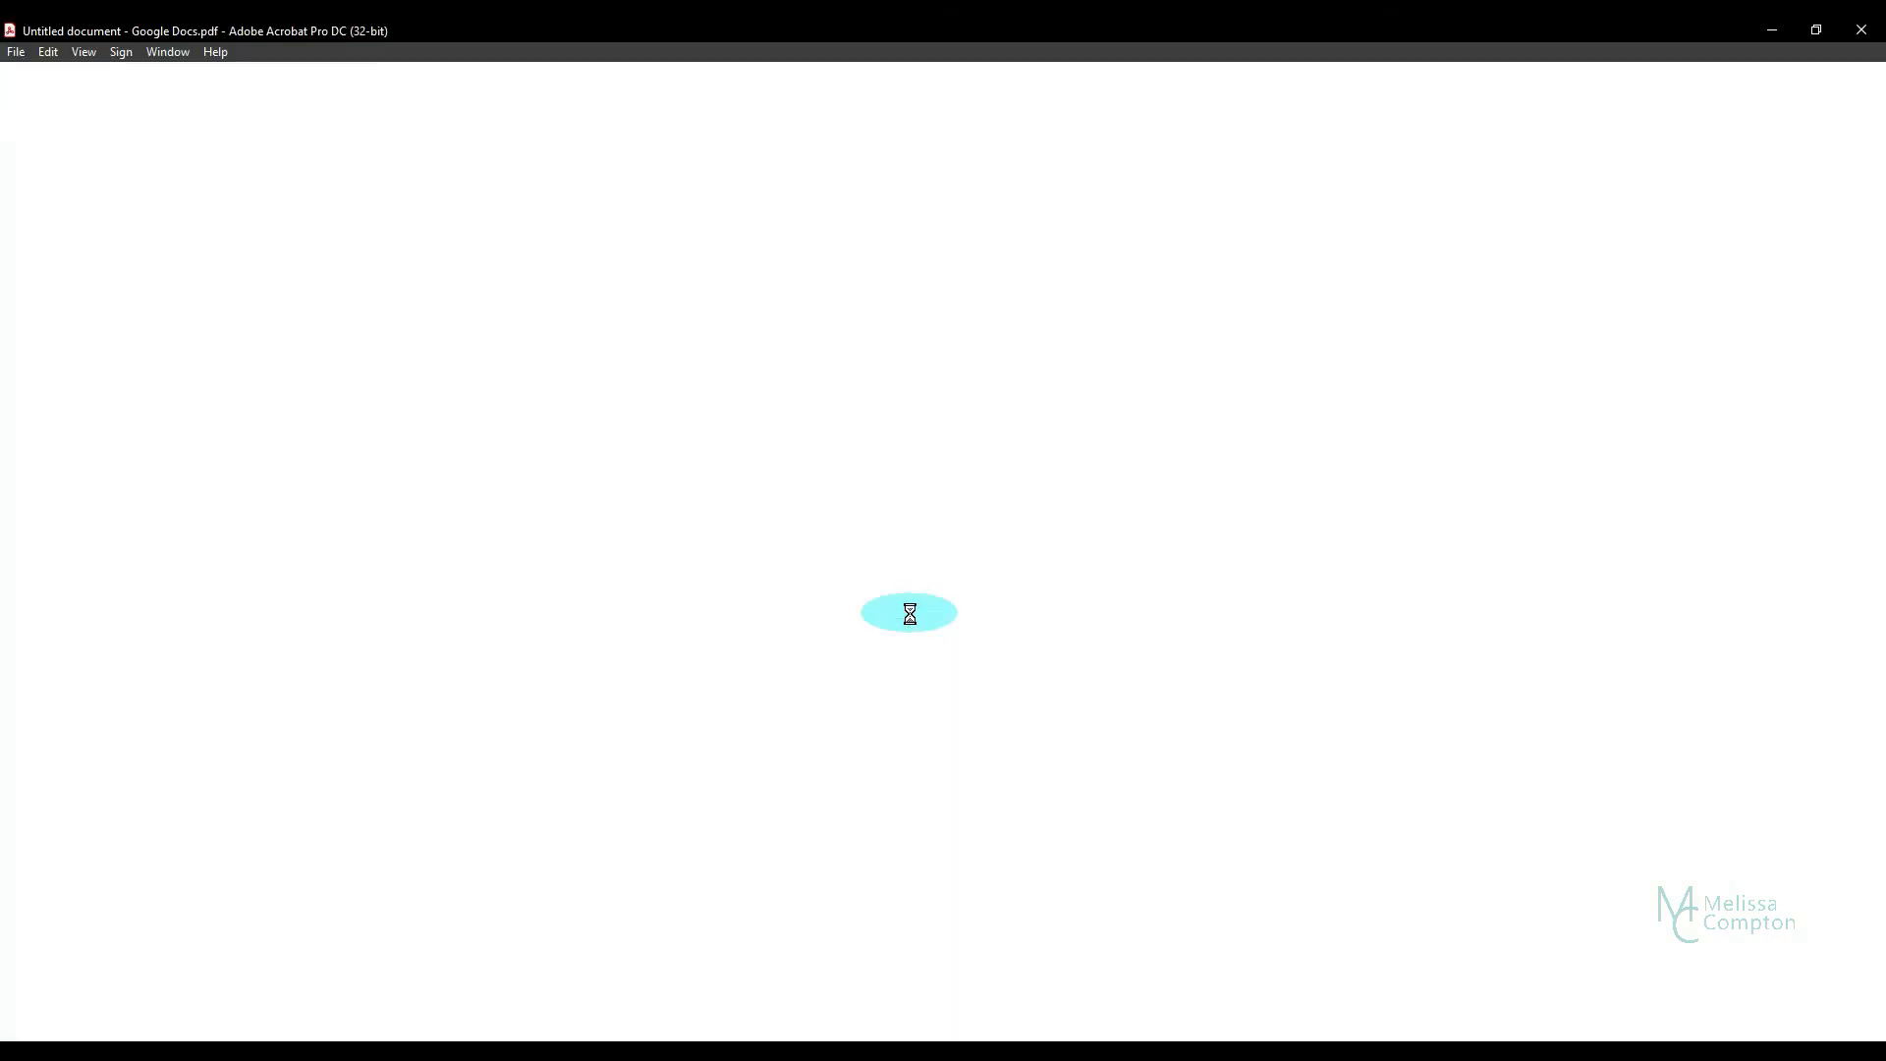
{"action": "scroll", "coordinate": [909, 612], "scroll_direction": "down", "scroll_amount": 10}
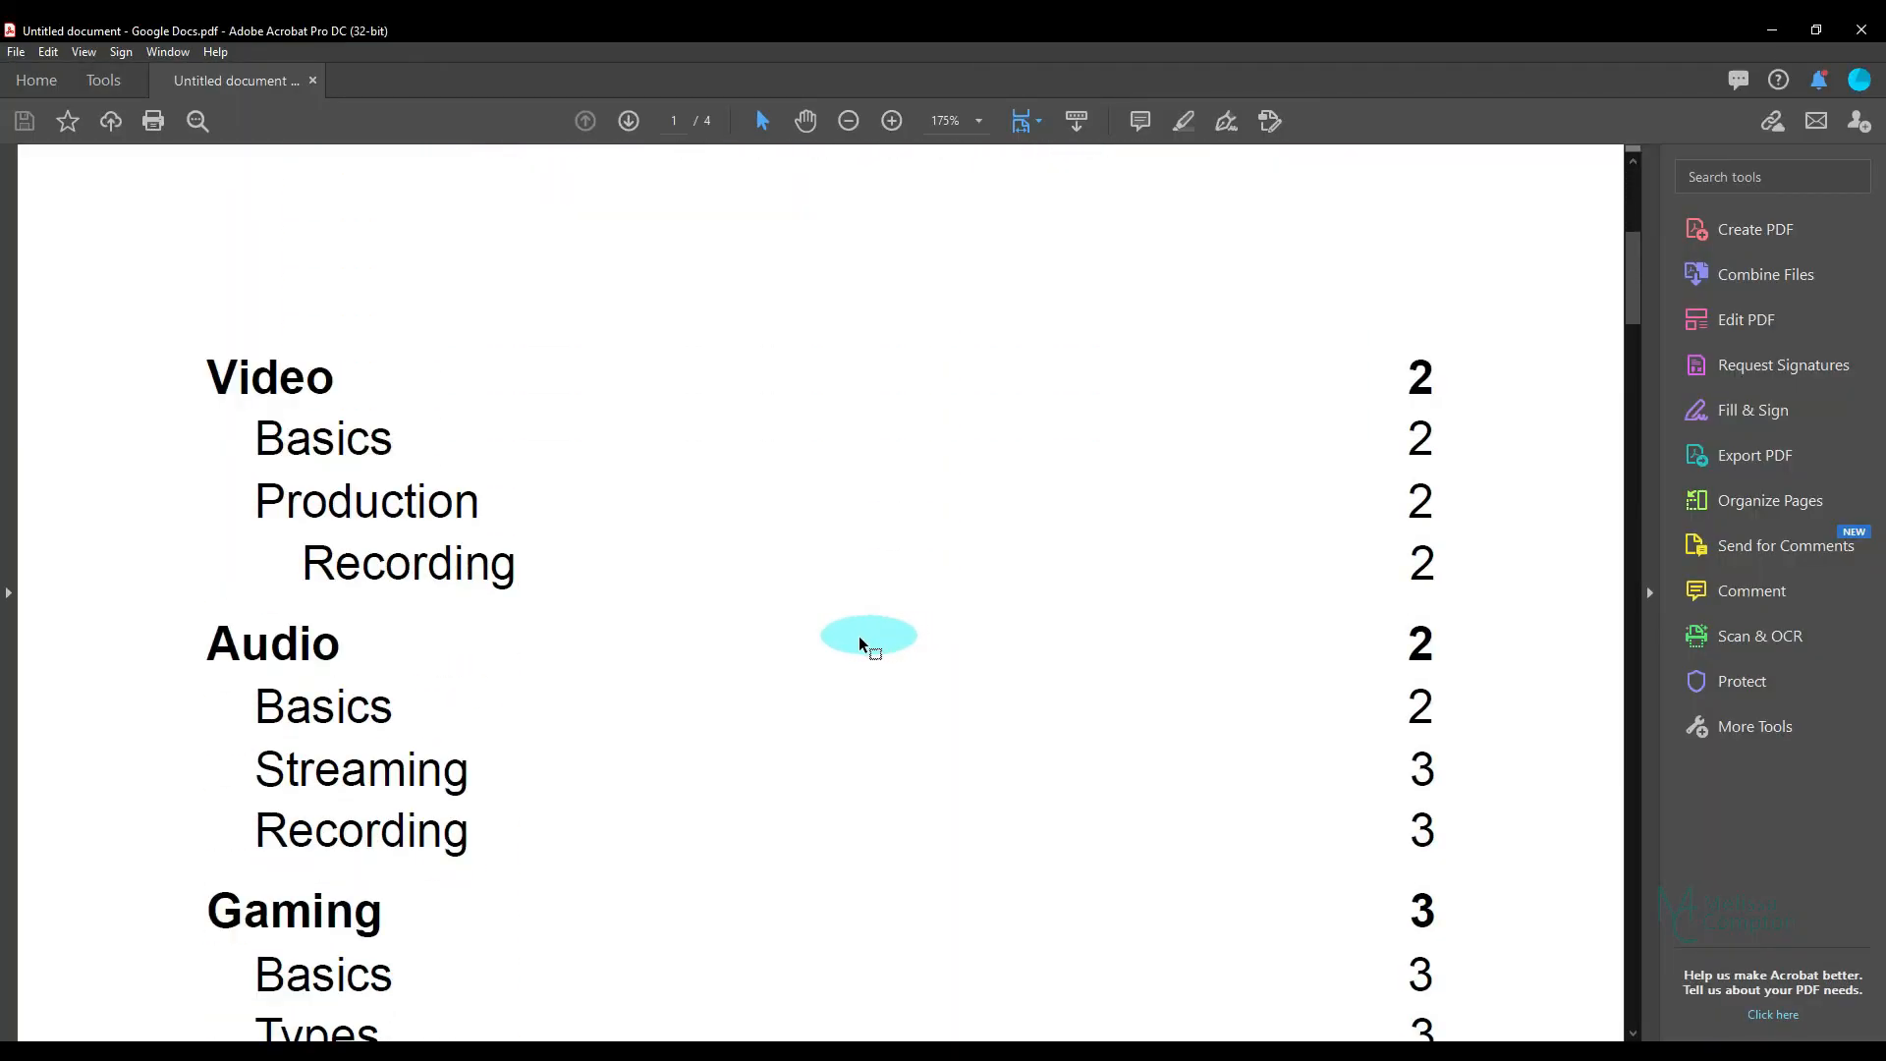
{"action": "left_click", "coordinate": [304, 869]}
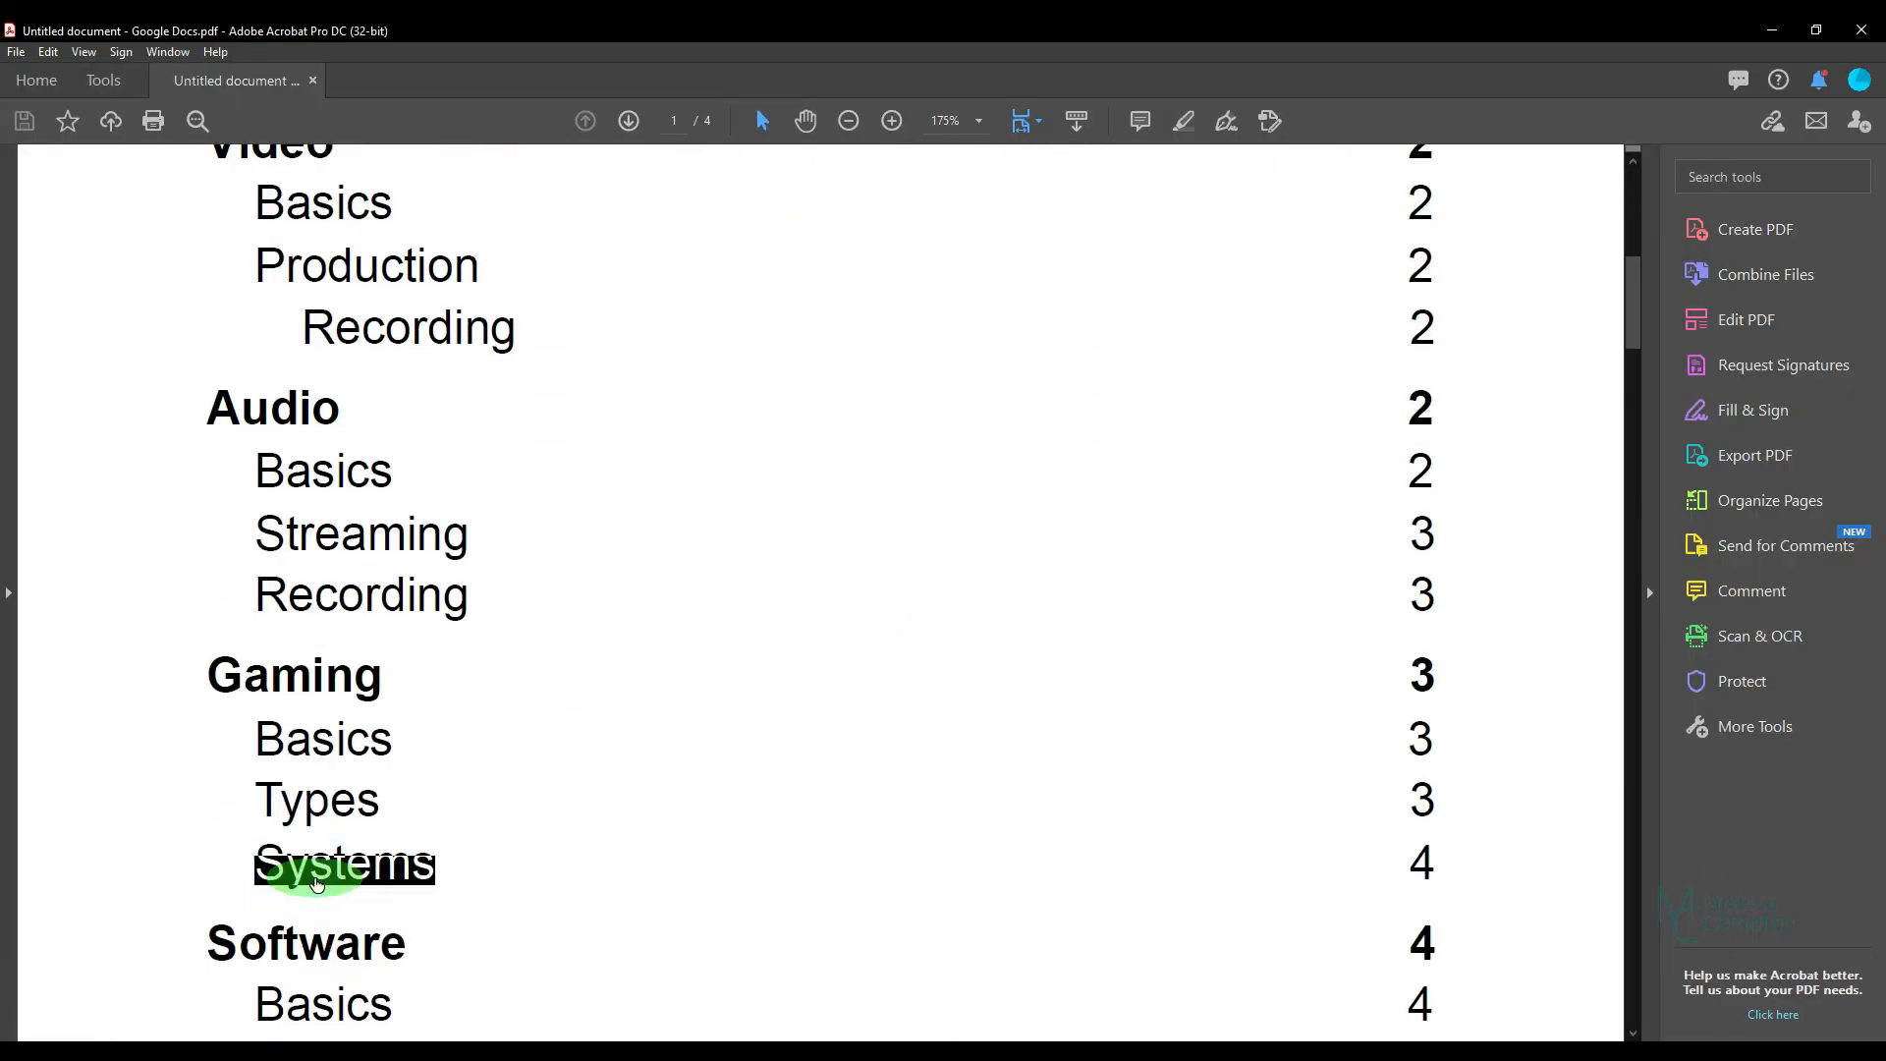
{"action": "scroll", "coordinate": [467, 651], "scroll_direction": "up", "scroll_amount": 5}
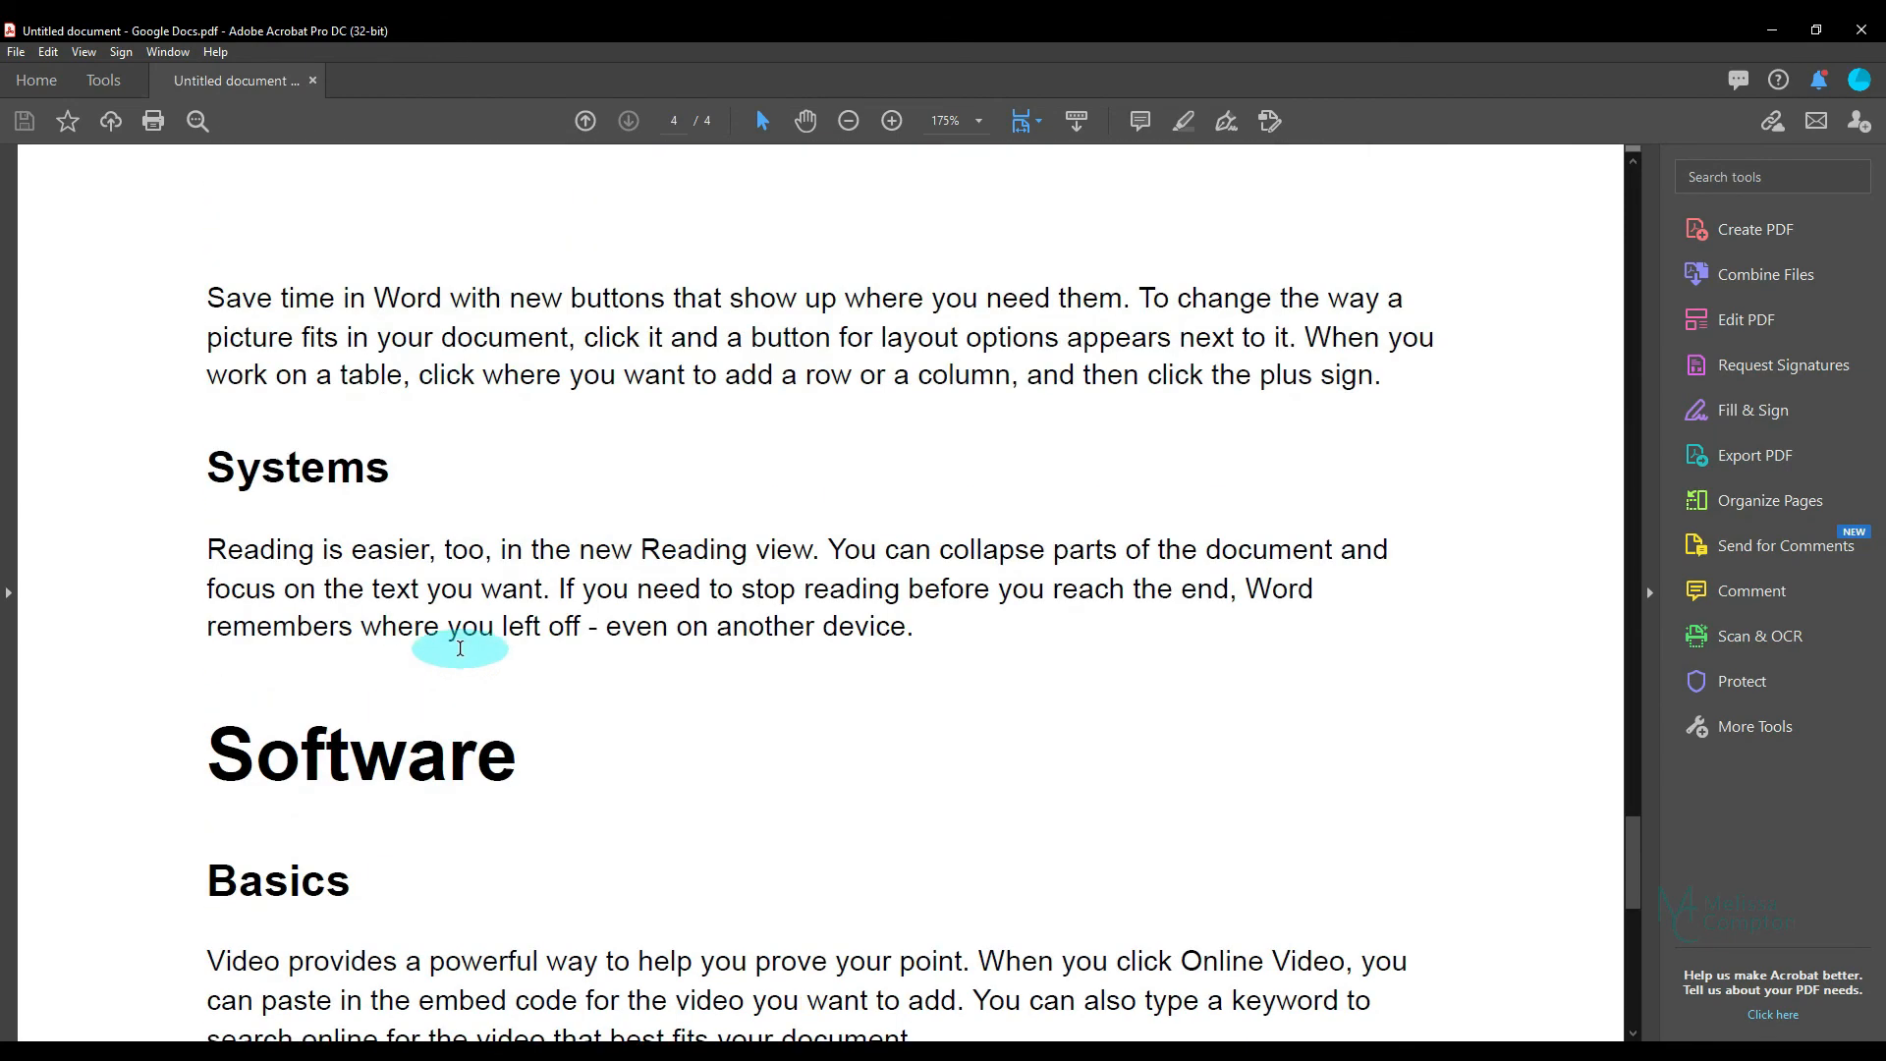